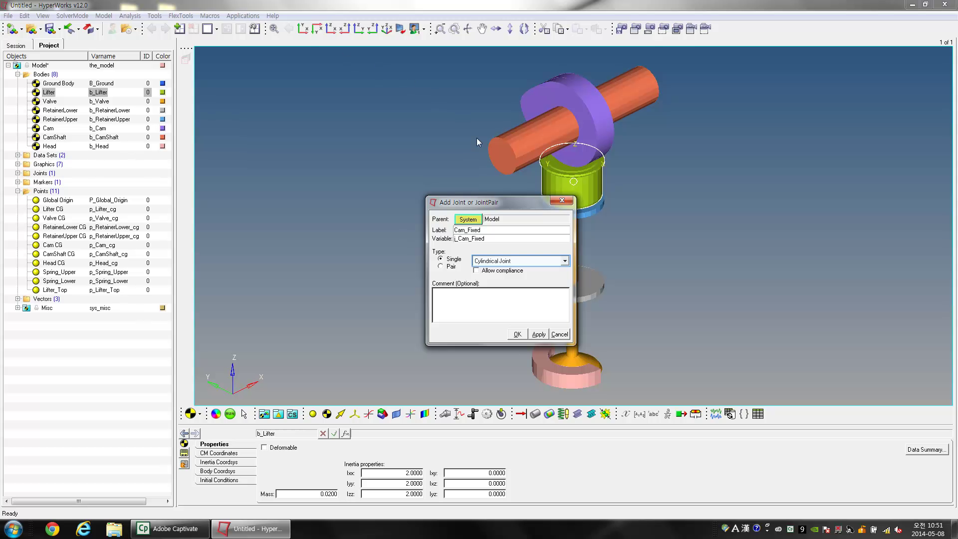
# - Create Cam_Fixed as a Fixed Joint
pyautogui.click(516, 263)
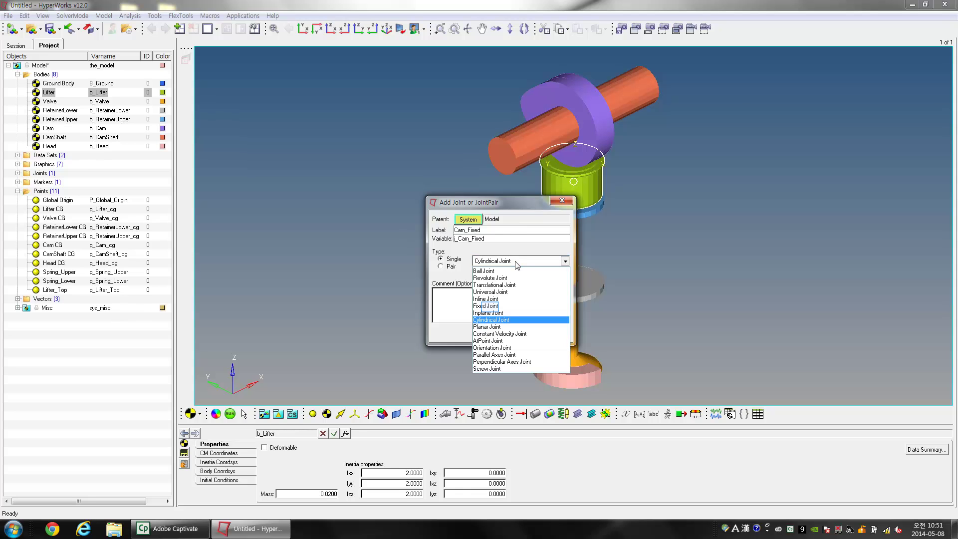
pyautogui.click(491, 306)
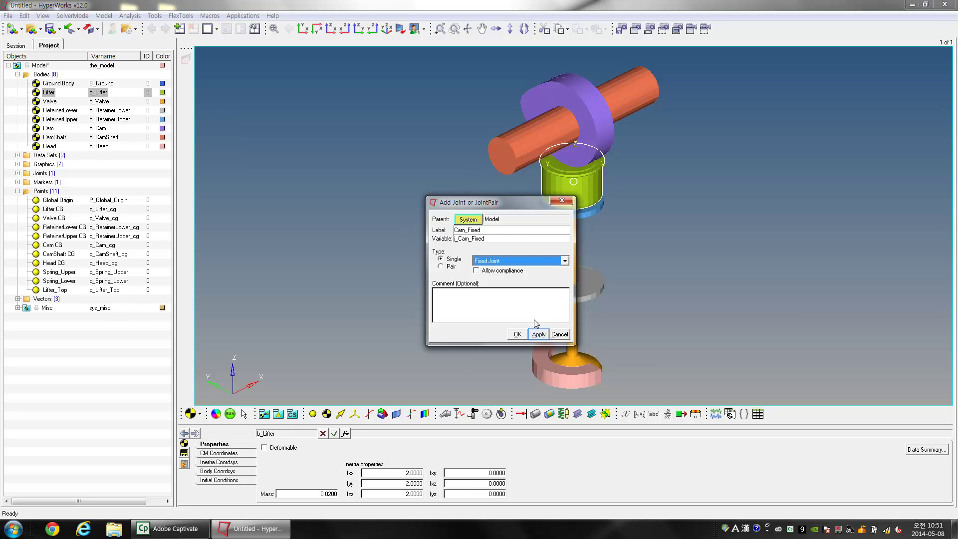
pyautogui.click(539, 333)
# - Add a second fixed joint labelled Lifter_Fixed
pyautogui.doubleClick(475, 233)
pyautogui.write('L')
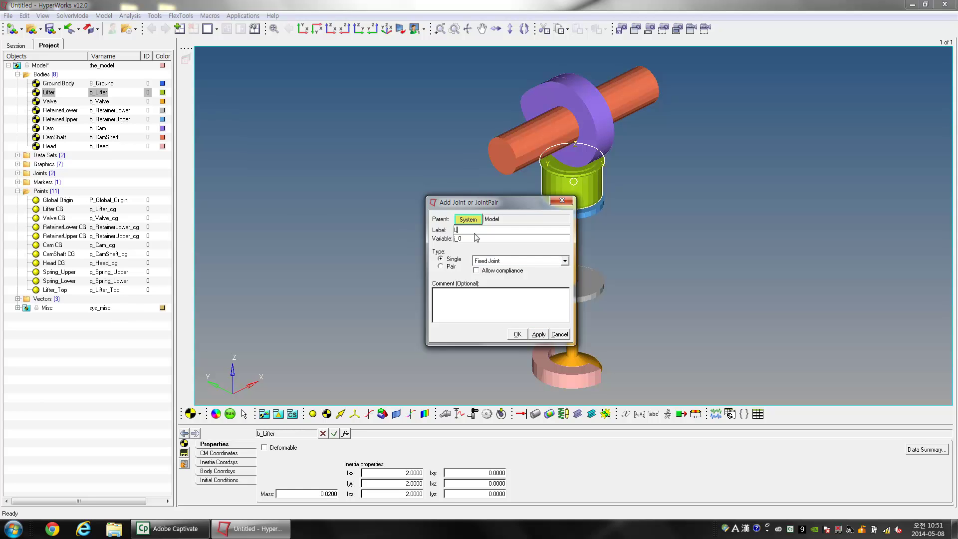
pyautogui.write('ifter_Fixed')
pyautogui.click(538, 334)
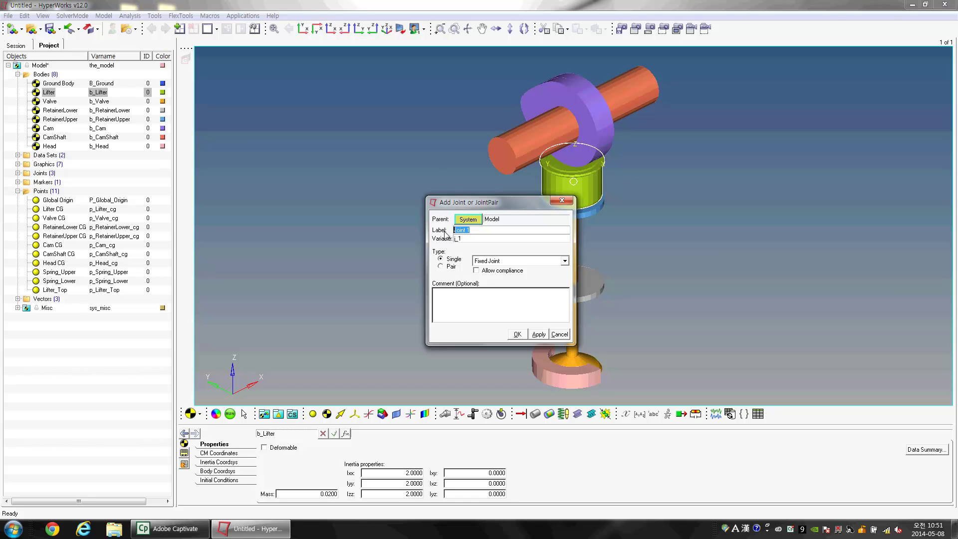
# - Add fixed joint Retainer_Upper_Fixed, with the label copied into its variable name
pyautogui.write('R')
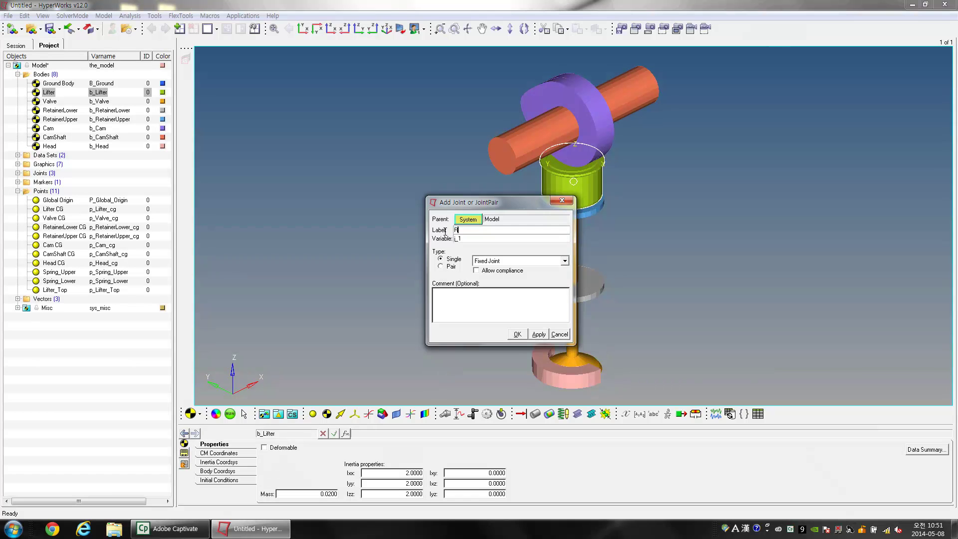
pyautogui.write('etainer_Upper_Fixed')
pyautogui.hotkey('shift', 'Home')
pyautogui.hotkey('ctrl', 'c')
pyautogui.doubleClick(461, 238)
pyautogui.hotkey('ctrl', 'v')
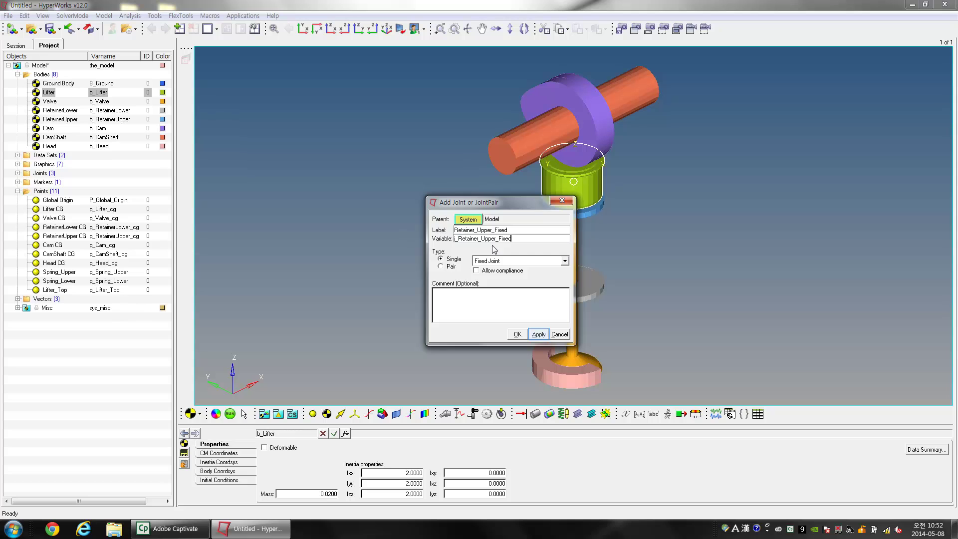
pyautogui.click(537, 335)
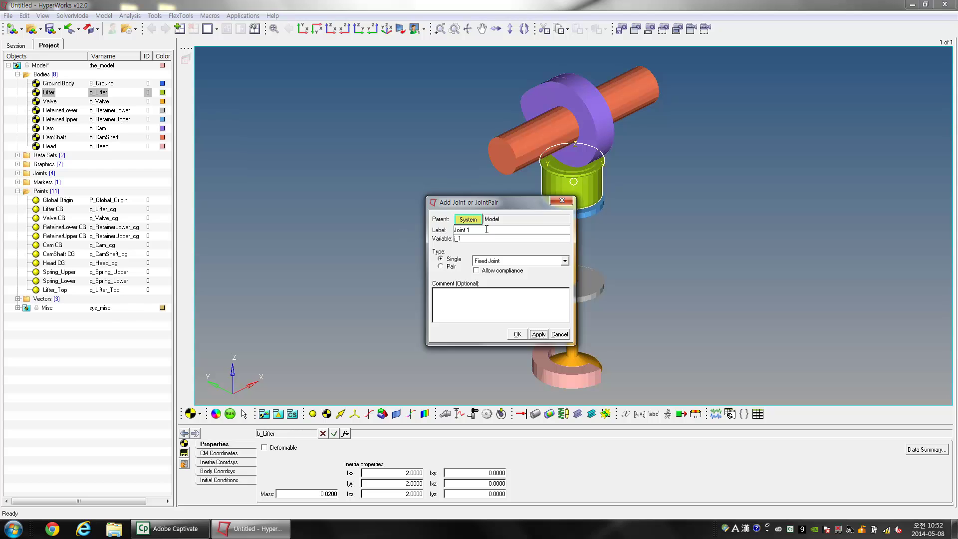
# - Add a fixed joint labelled Retainer_Lower_Fixed
pyautogui.tripleClick(487, 229)
pyautogui.write('Retainer_Lower_Fixed')
pyautogui.click(538, 335)
# - Add Valve_Trans as a Translational Joint
pyautogui.write('Valve_Trans')
pyautogui.press('Tab')
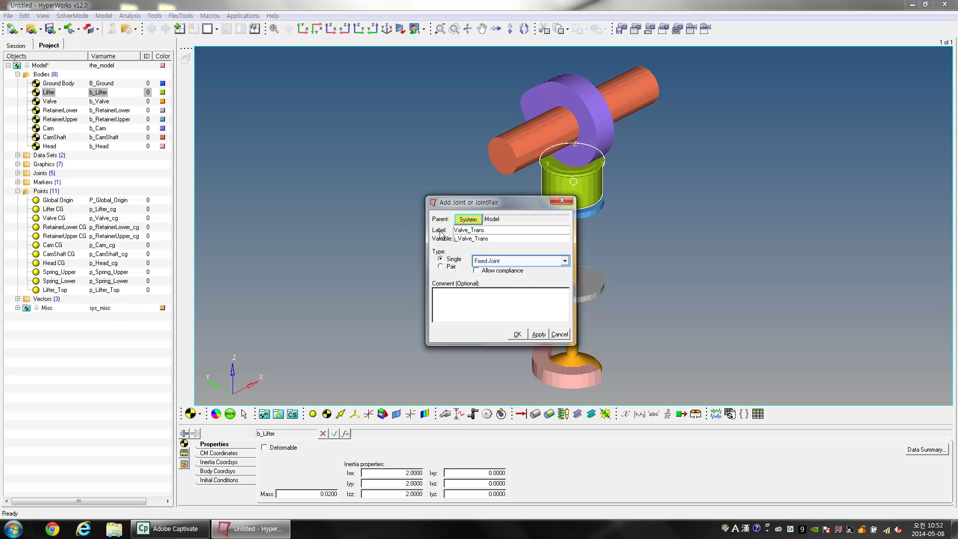
pyautogui.click(511, 263)
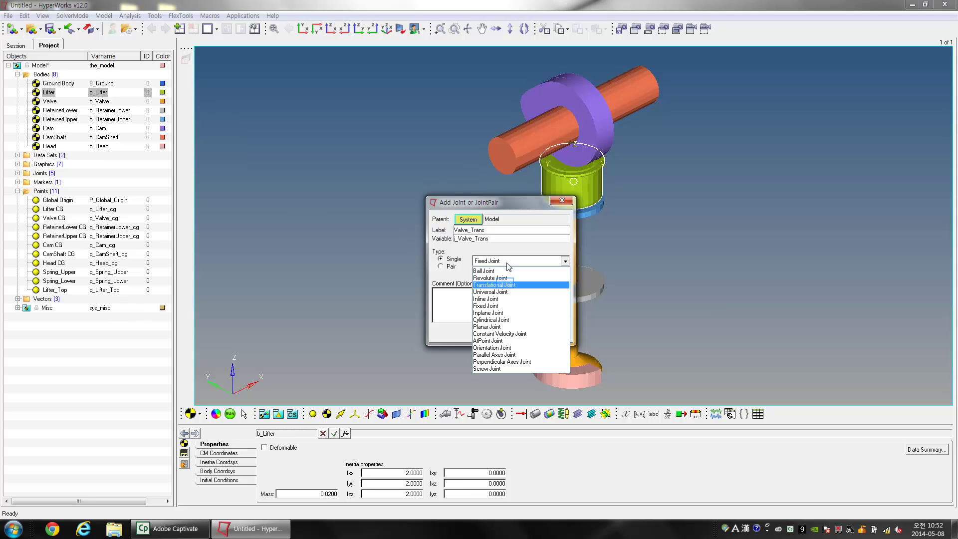
pyautogui.click(508, 285)
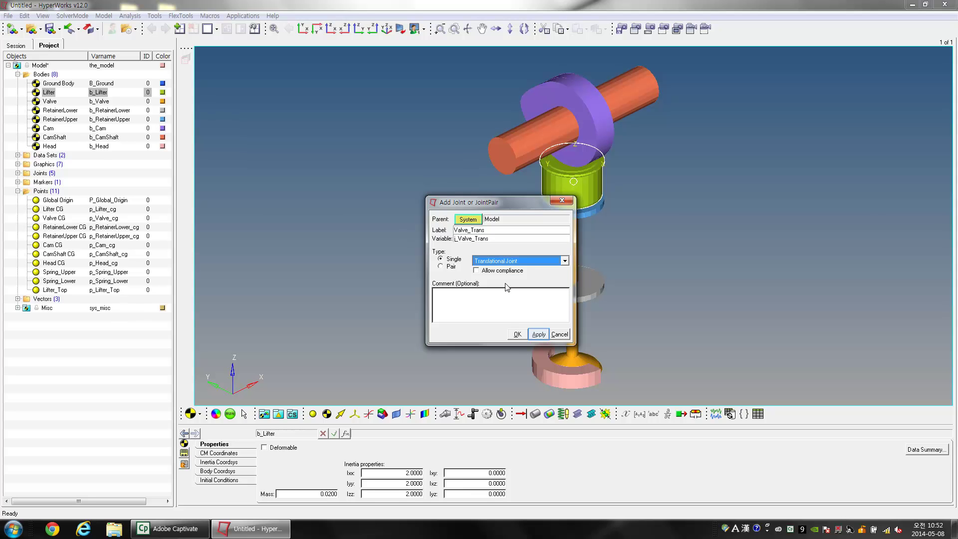
pyautogui.click(539, 334)
# - Add fixed joint Head_Fixed with variable j_Head_Fixed, then close the Add Joint dialog
pyautogui.write('Head_Fixed')
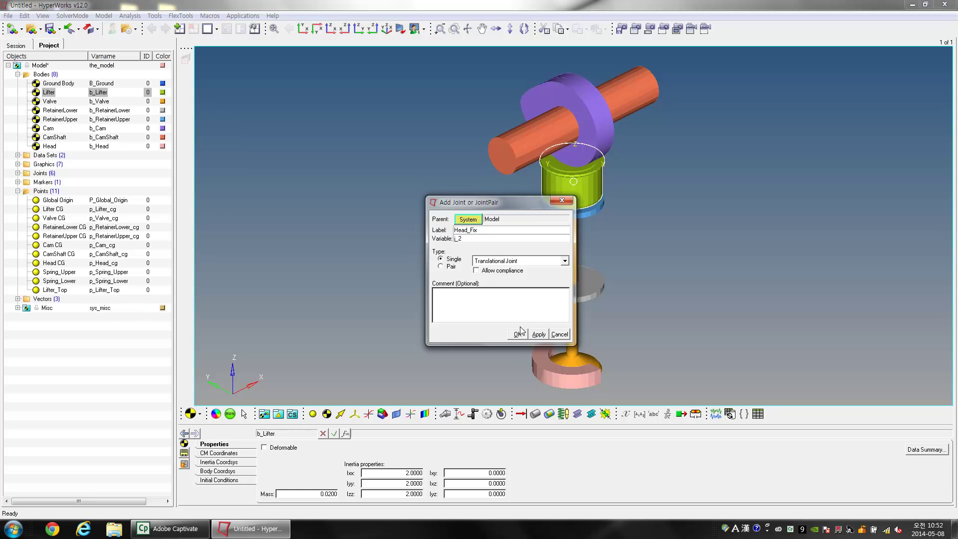
pyautogui.doubleClick(482, 240)
pyautogui.write('j_Head_Fixed')
pyautogui.press('Tab')
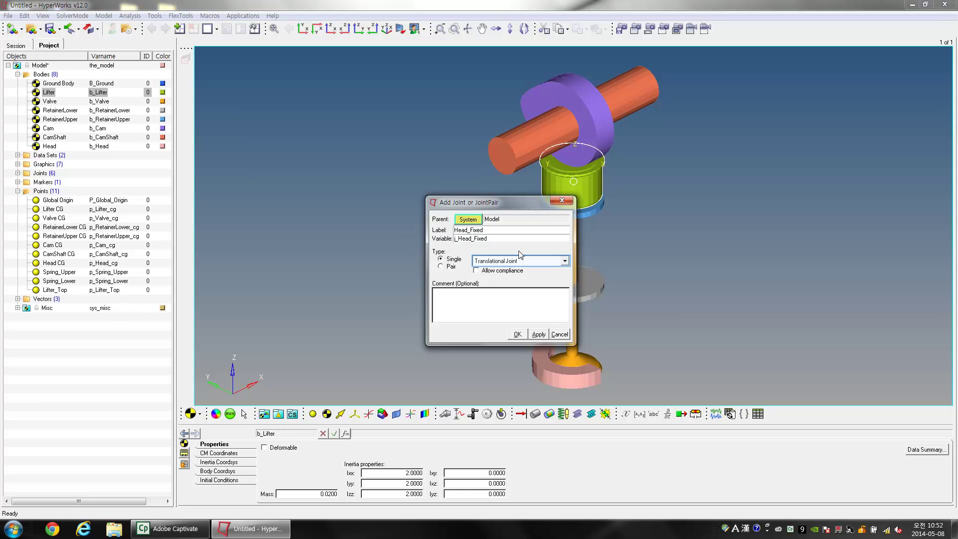
pyautogui.click(523, 263)
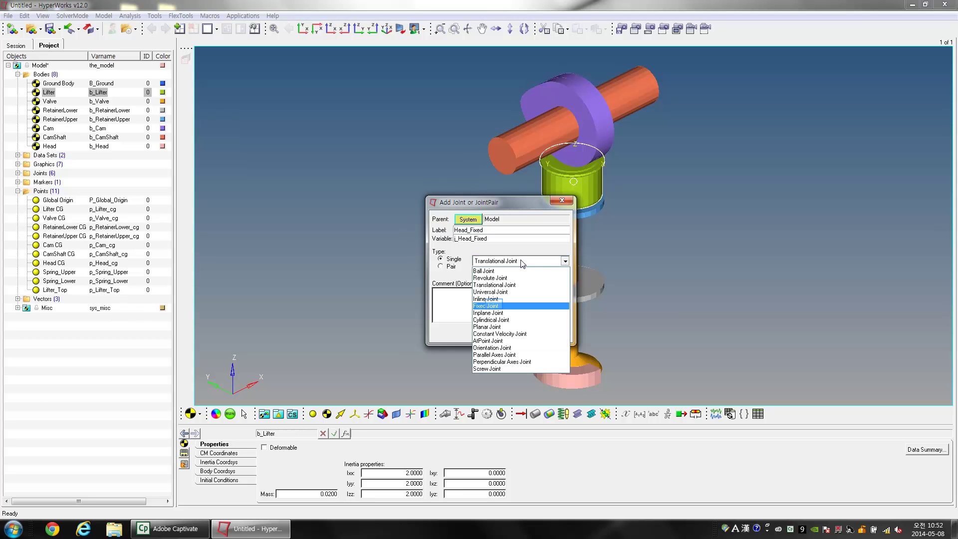
pyautogui.click(496, 306)
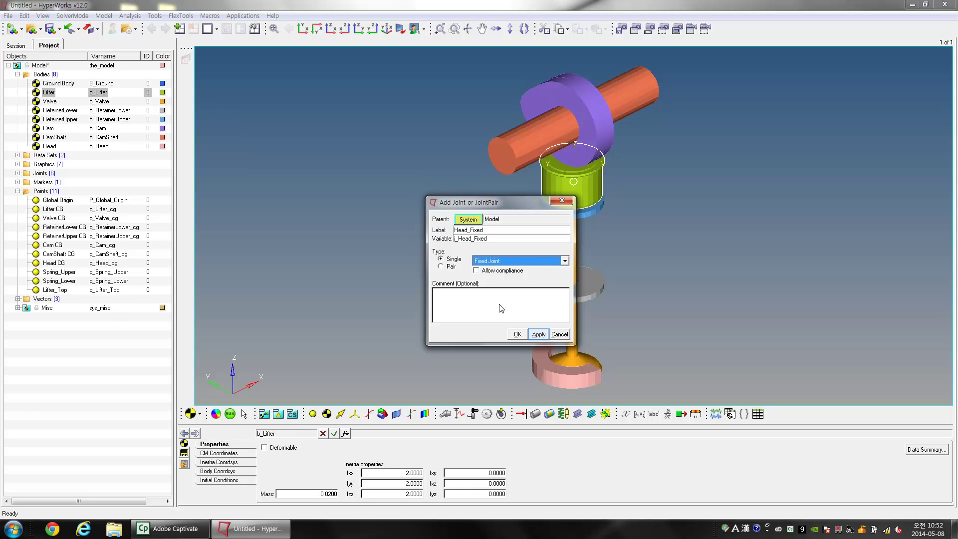
pyautogui.click(540, 334)
pyautogui.click(556, 333)
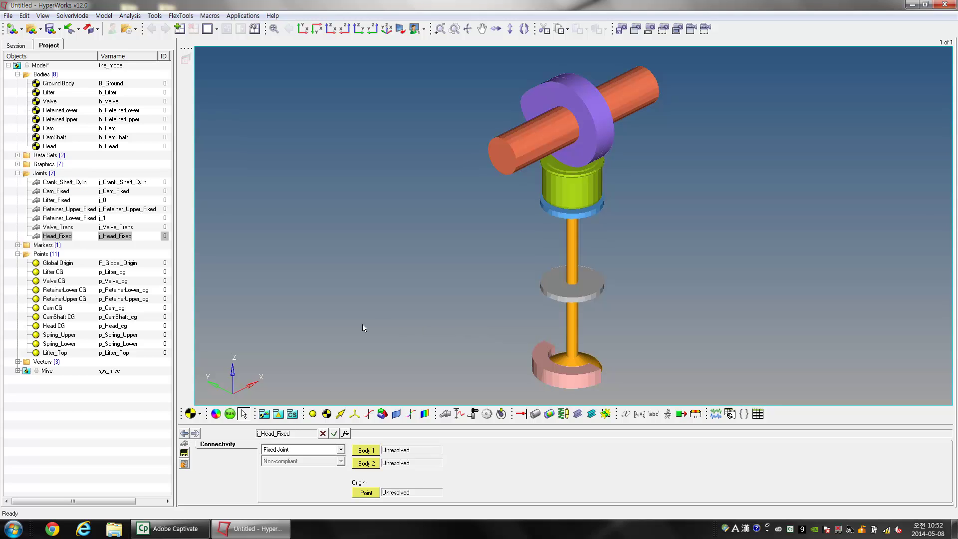
# - Set Crank_Shaft_Cylin's Body 1 to CamShaft and Body 2 to Ground Body
pyautogui.click(83, 183)
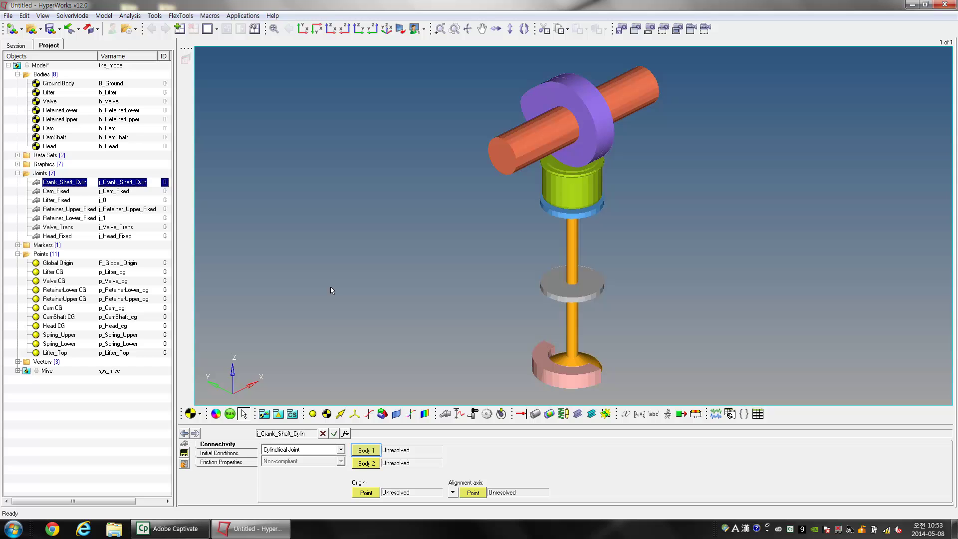
pyautogui.click(366, 451)
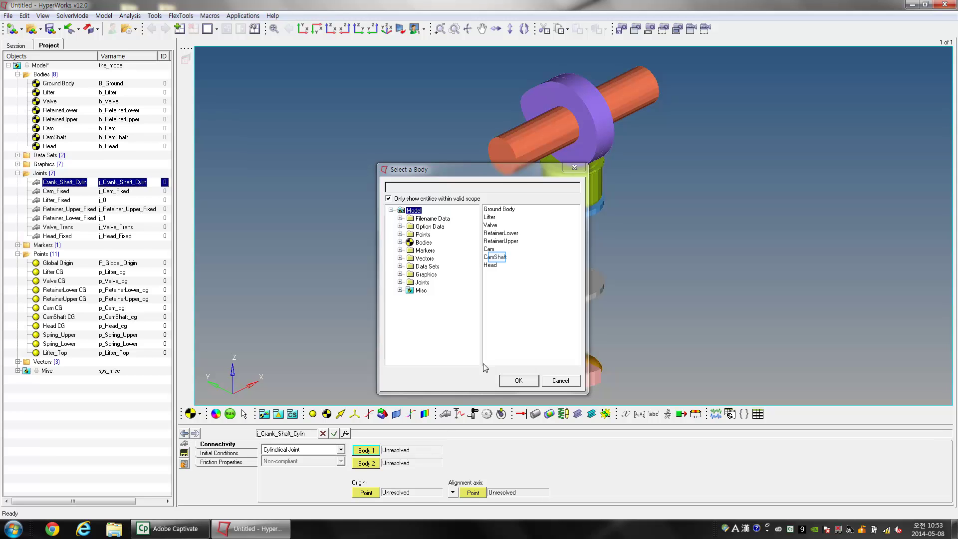
pyautogui.click(497, 257)
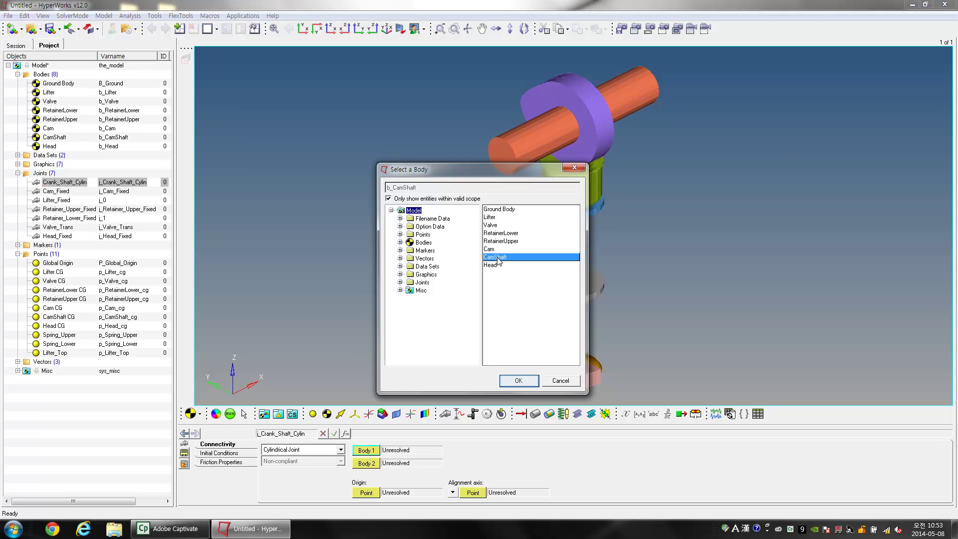
pyautogui.click(516, 381)
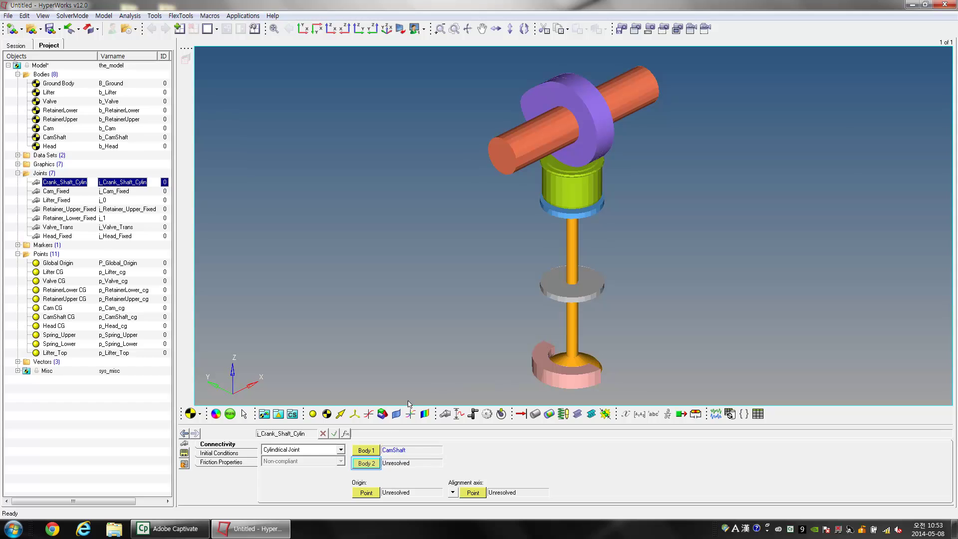
pyautogui.click(366, 463)
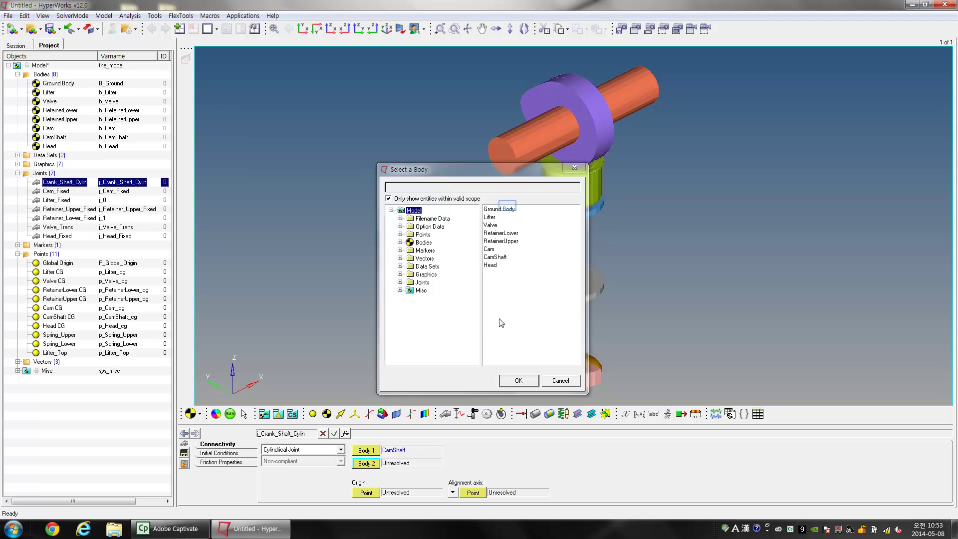
pyautogui.click(509, 209)
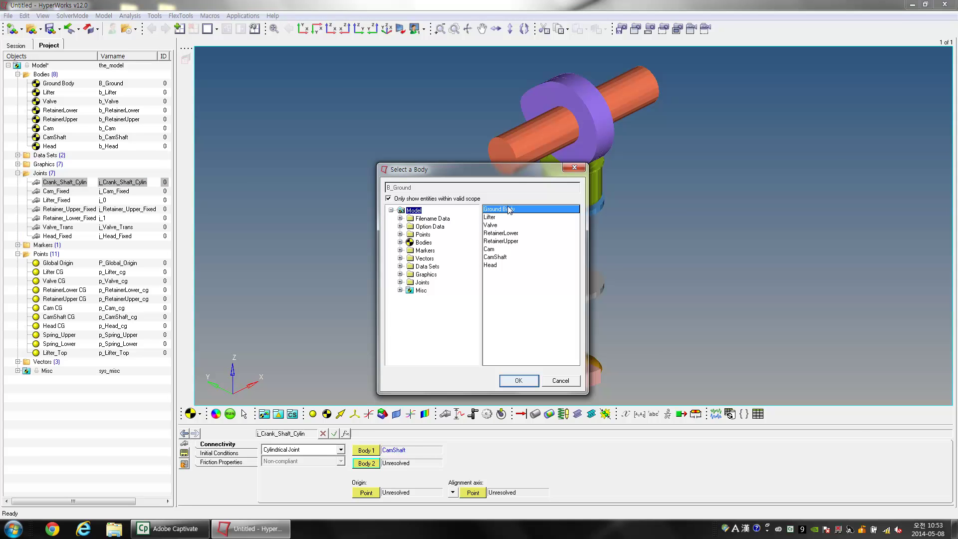
pyautogui.click(519, 380)
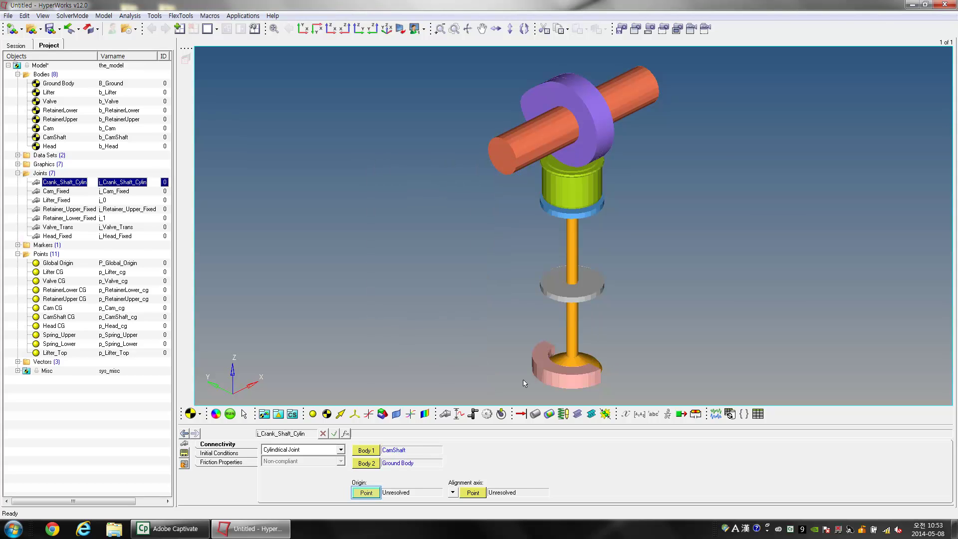
# - Set Crank_Shaft_Cylin's origin to CamShaft CG and align its axis with Global X
pyautogui.click(367, 493)
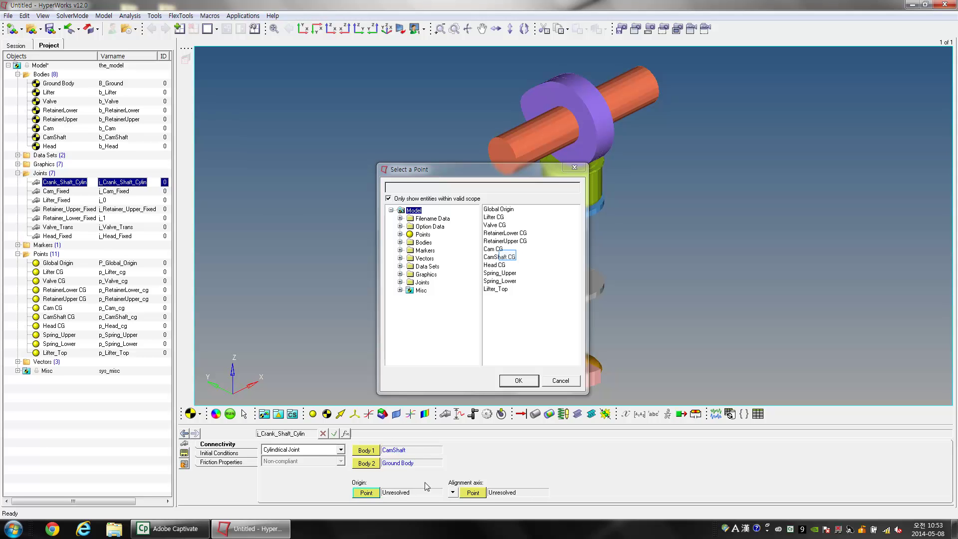
pyautogui.click(509, 258)
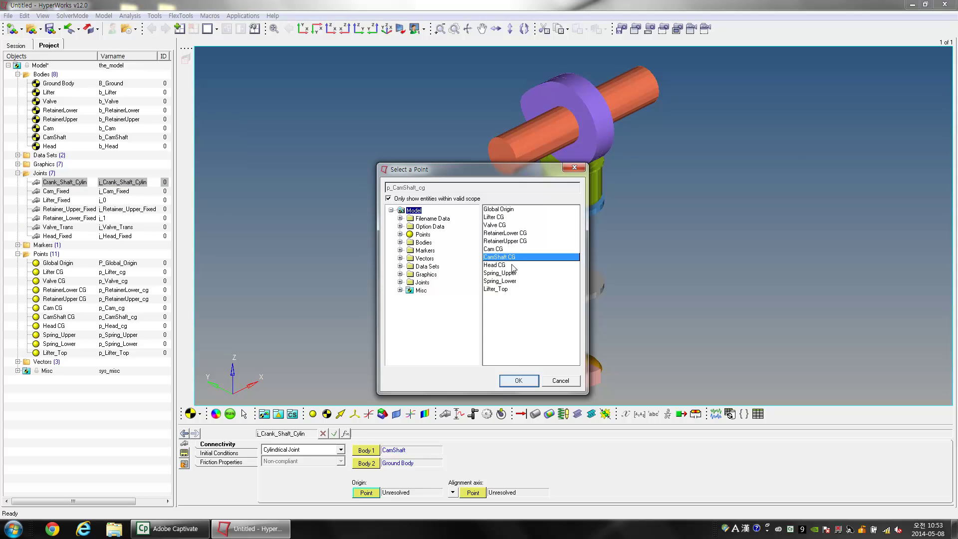
pyautogui.click(518, 381)
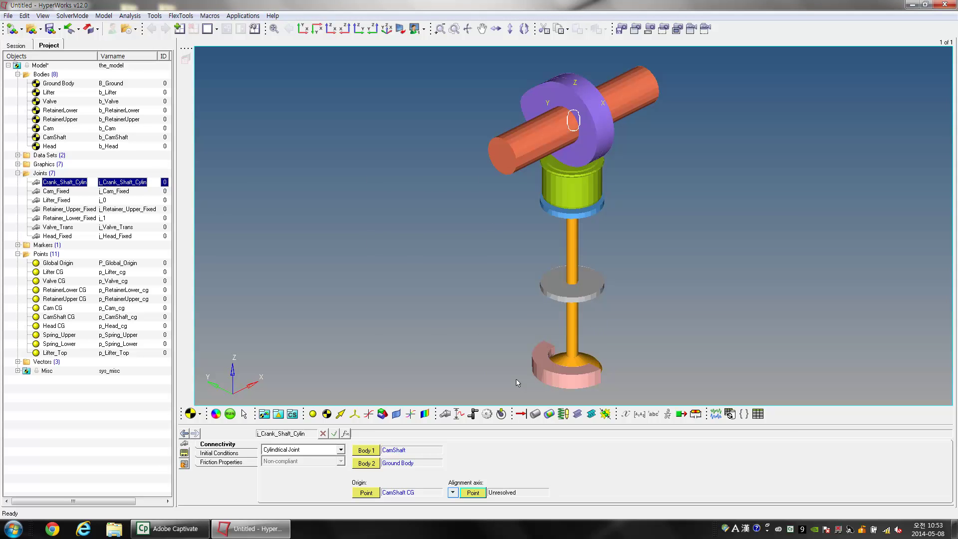
pyautogui.click(453, 493)
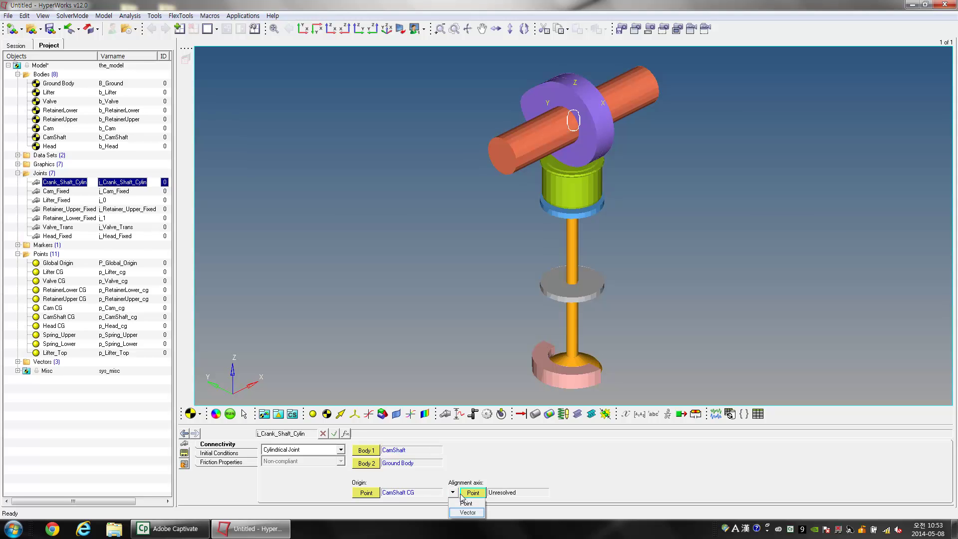
pyautogui.click(466, 515)
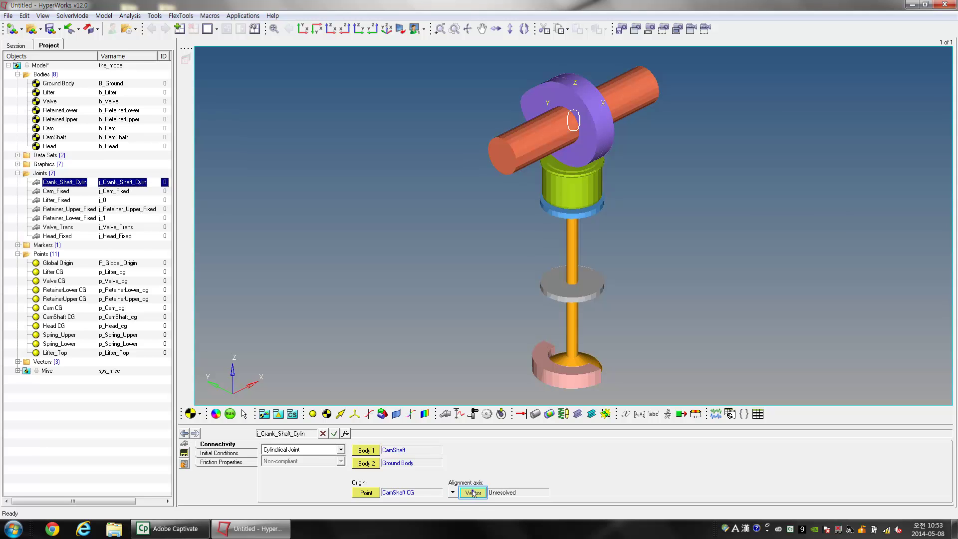
pyautogui.click(473, 493)
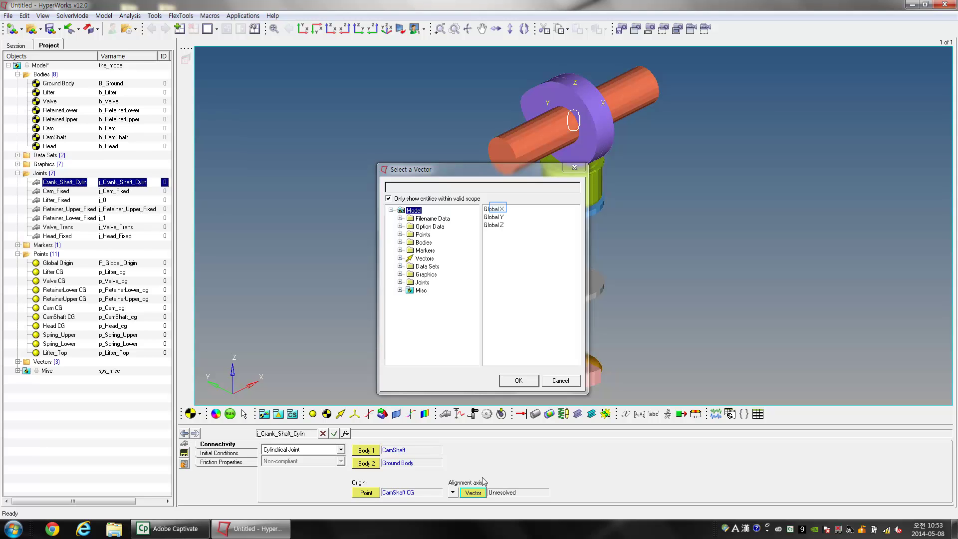
pyautogui.click(500, 210)
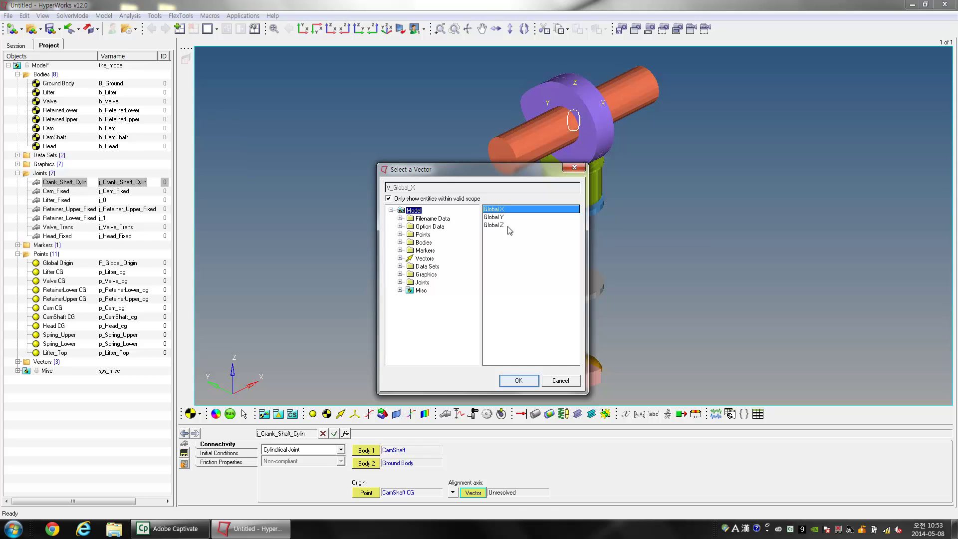
pyautogui.click(517, 381)
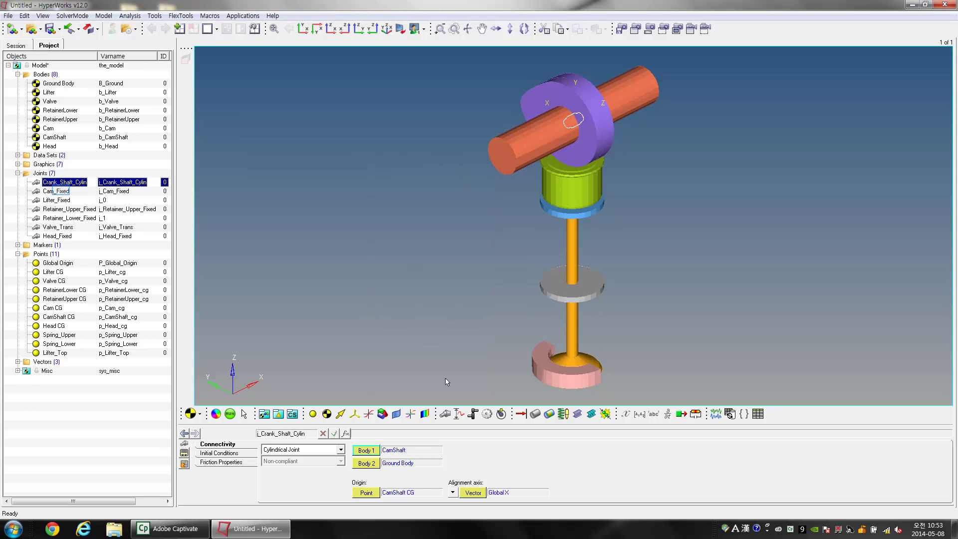
pyautogui.click(60, 191)
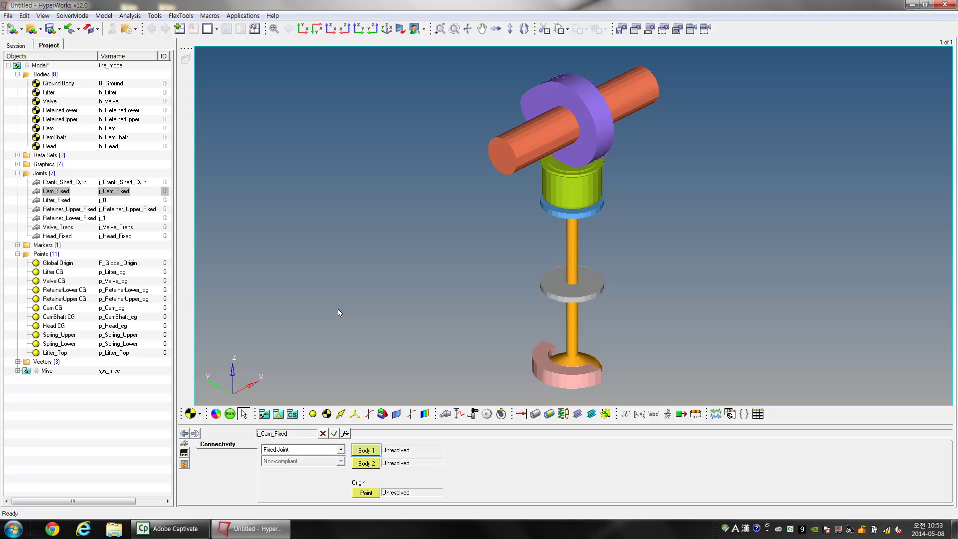
# - Set Cam_Fixed's Body 1 to Cam, Body 2 to CamShaft, and origin to CamShaft CG
pyautogui.click(372, 453)
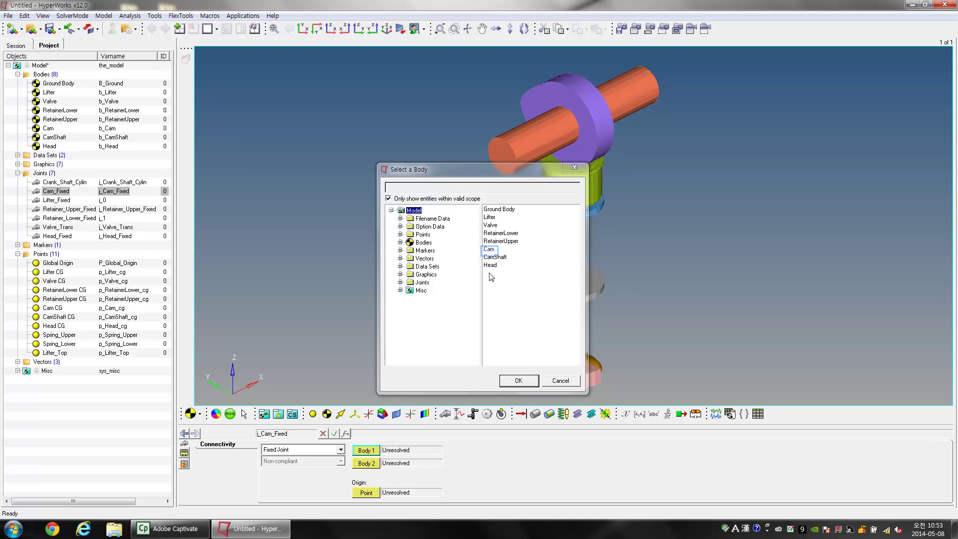
pyautogui.click(491, 252)
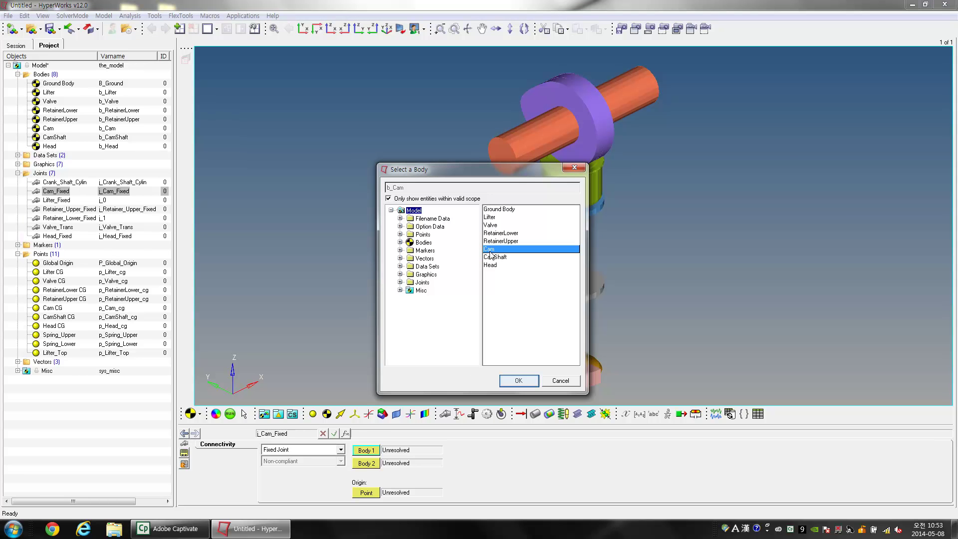
pyautogui.click(505, 381)
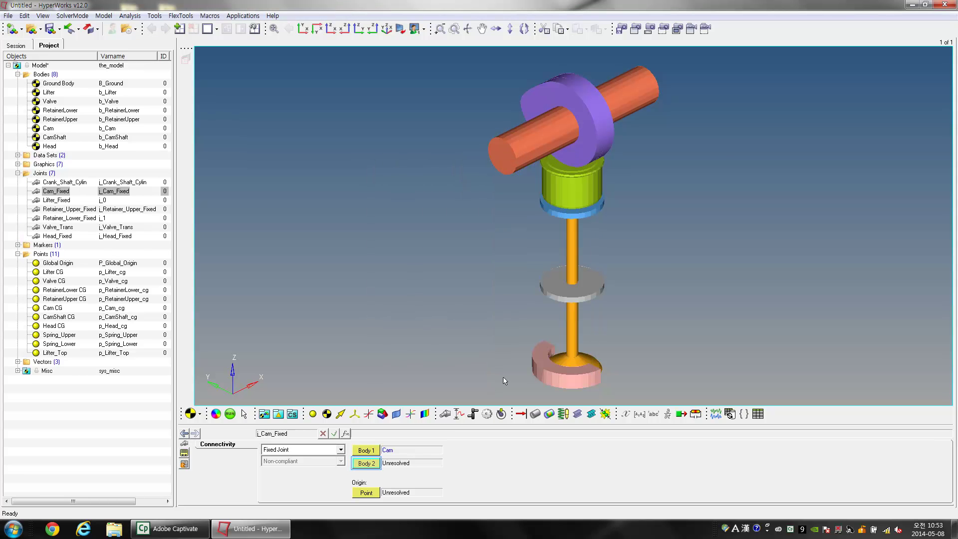
pyautogui.click(366, 463)
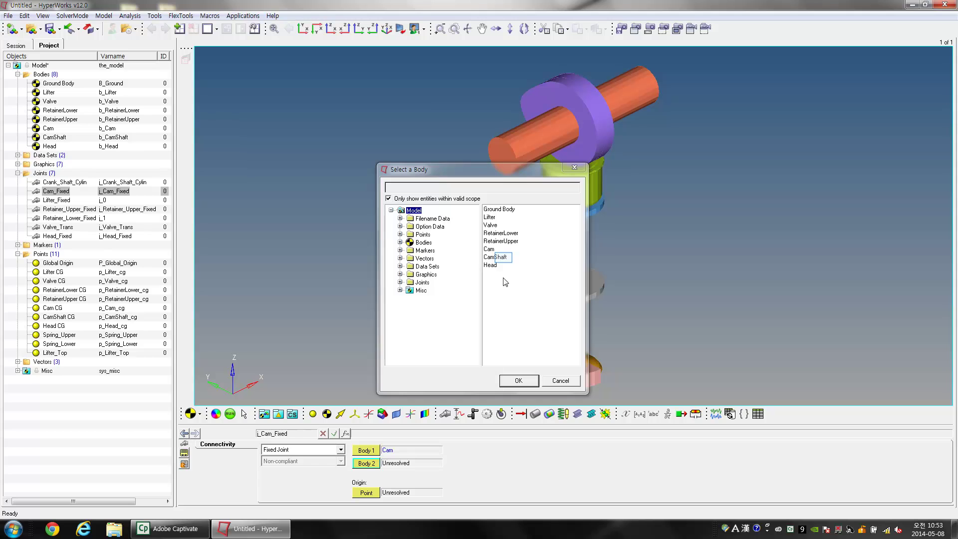
pyautogui.click(504, 259)
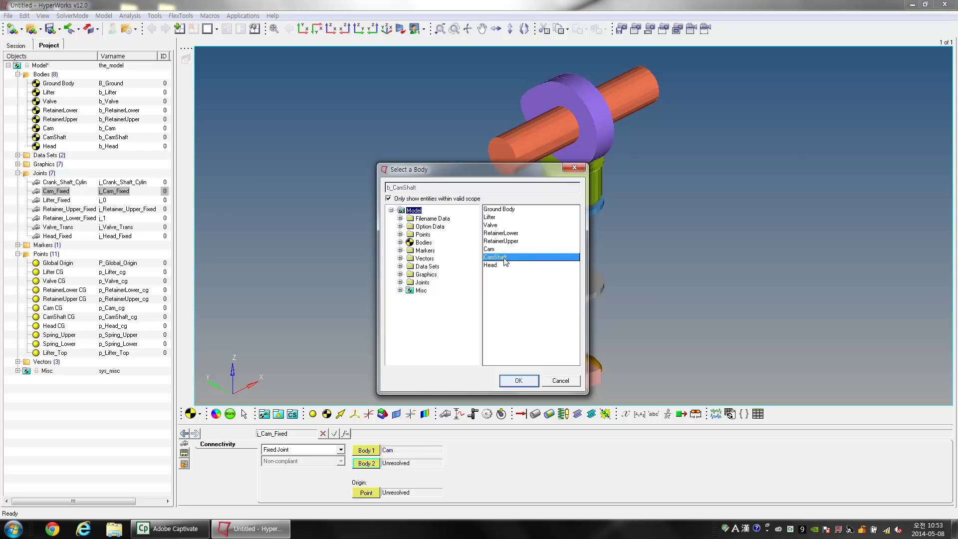
pyautogui.click(521, 380)
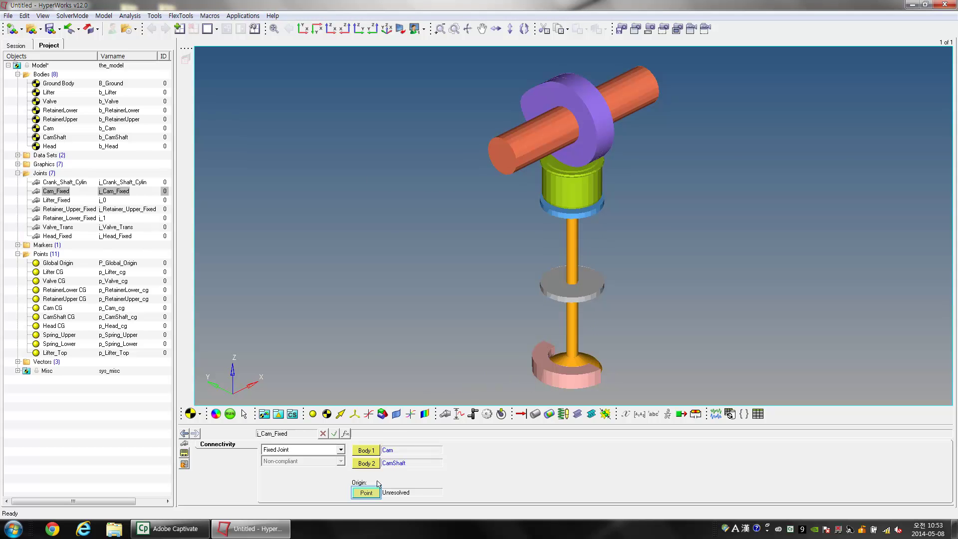
pyautogui.click(367, 493)
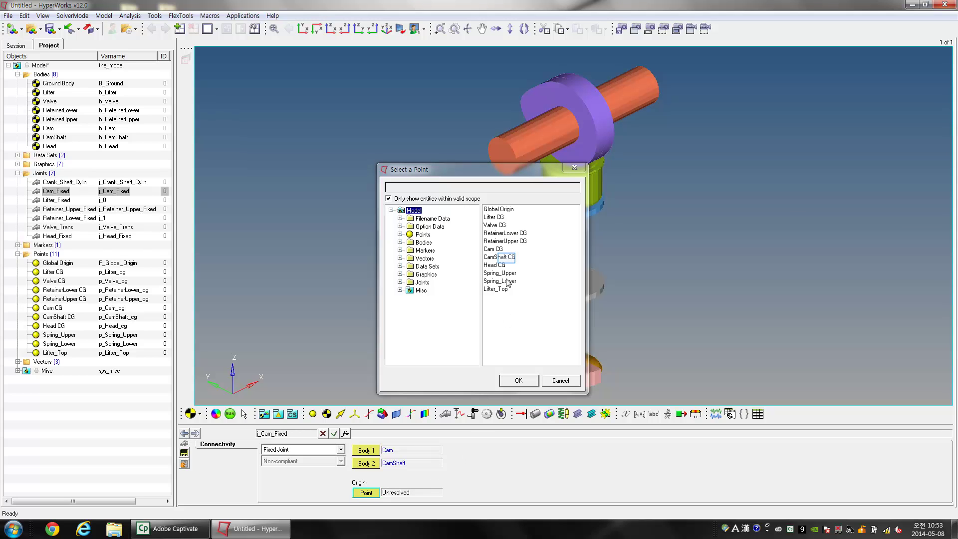
pyautogui.click(507, 258)
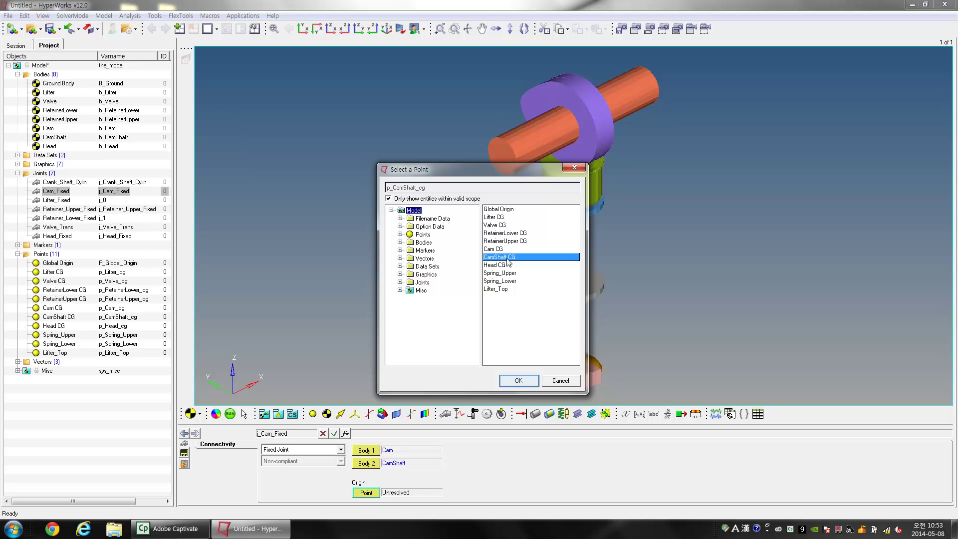
pyautogui.click(519, 380)
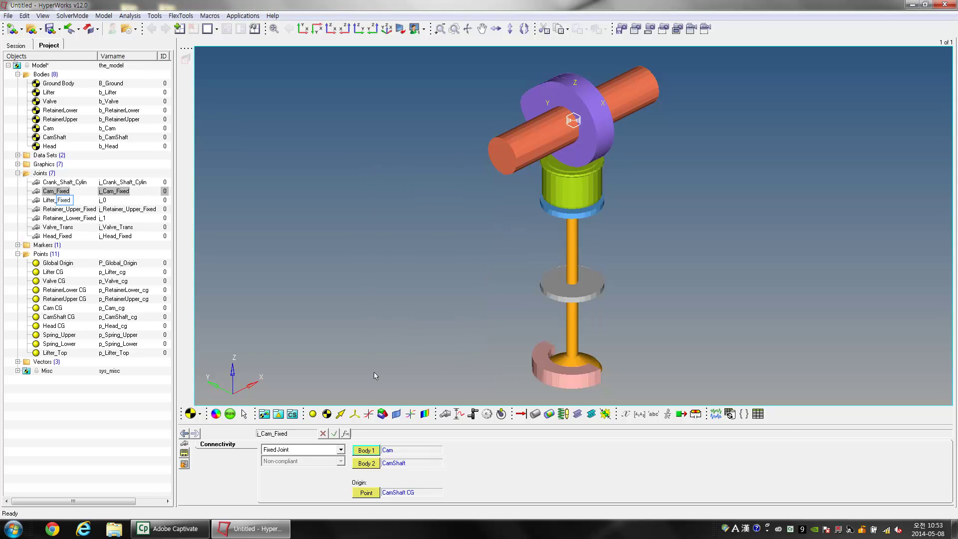
pyautogui.click(65, 201)
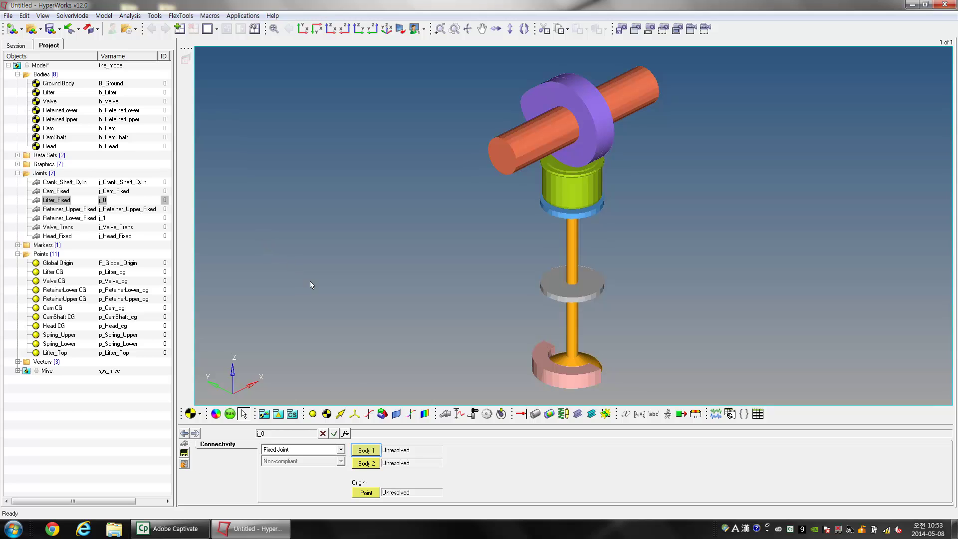
# - Set Lifter_Fixed's Body 1 to Lifter, Body 2 to RetainerUpper, and origin to Lifter CG
pyautogui.click(366, 450)
pyautogui.doubleClick(366, 451)
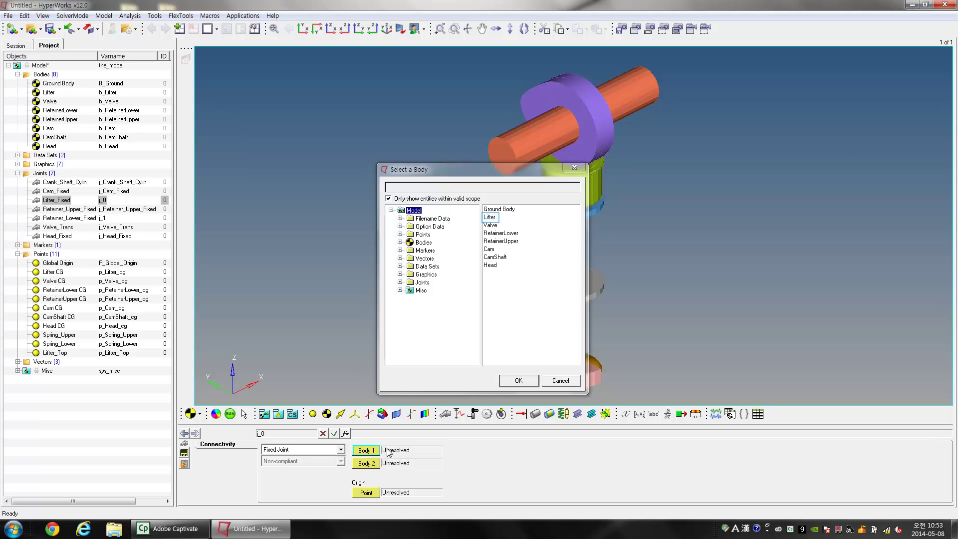
pyautogui.click(491, 220)
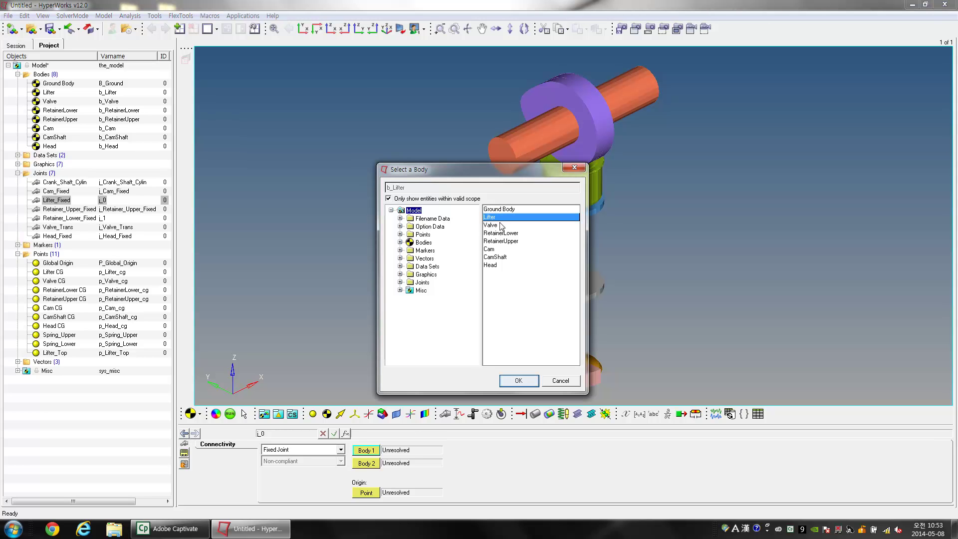
pyautogui.click(519, 382)
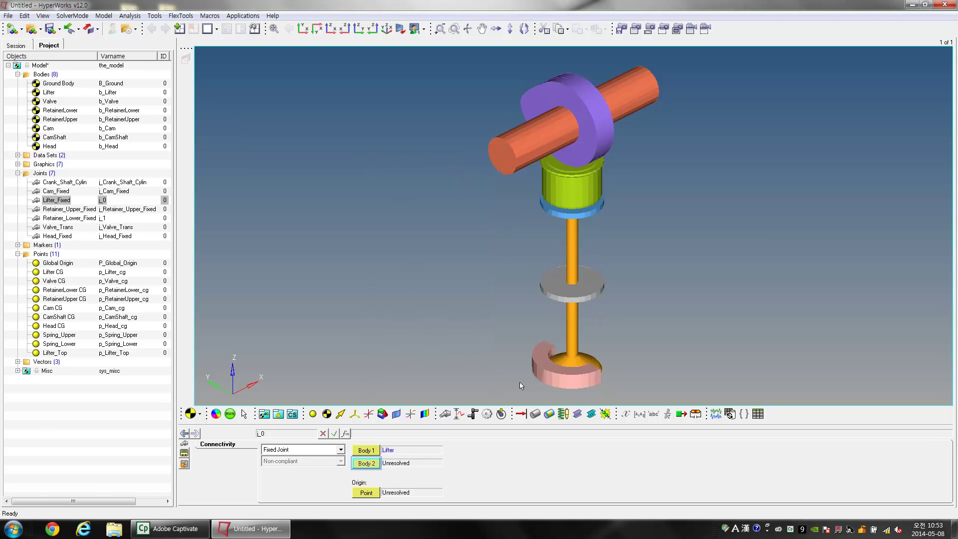
pyautogui.click(367, 463)
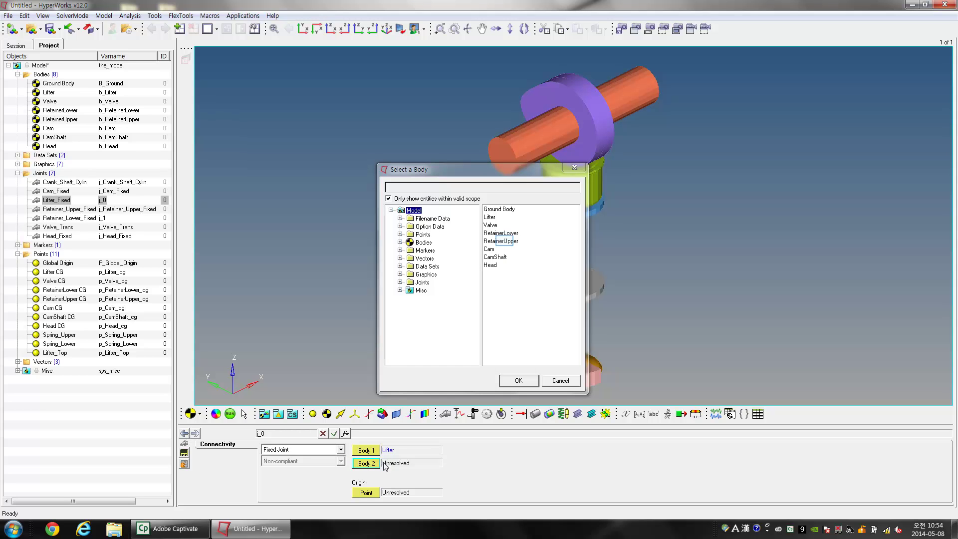
pyautogui.click(505, 242)
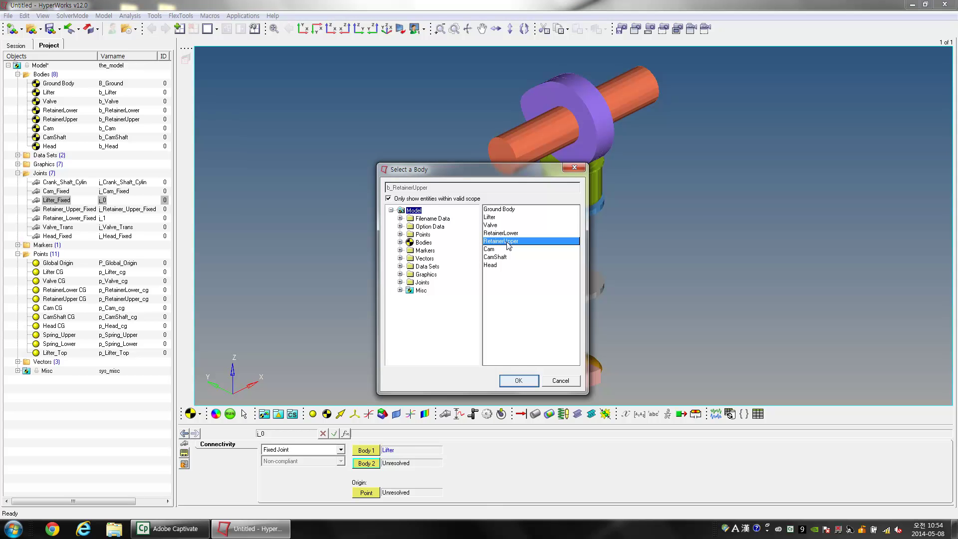
pyautogui.click(518, 380)
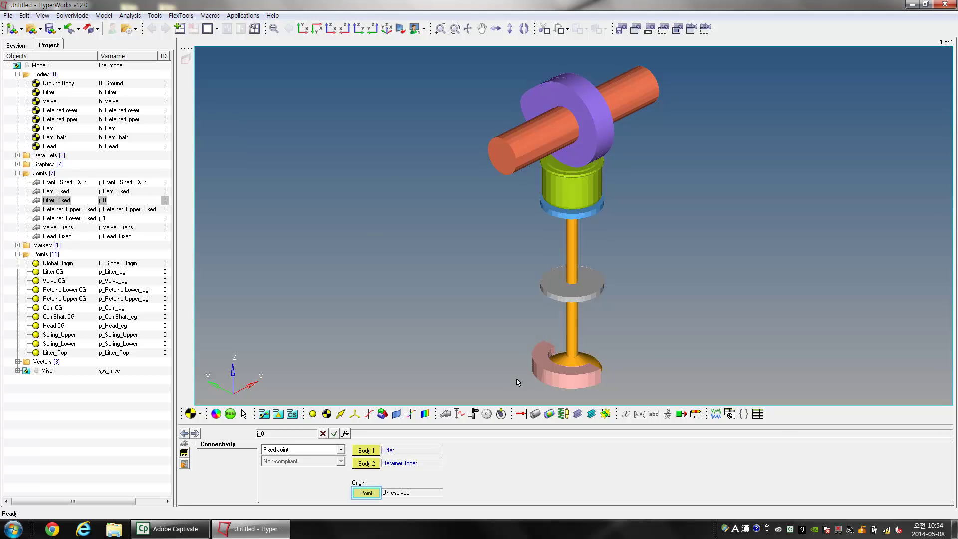
pyautogui.click(367, 493)
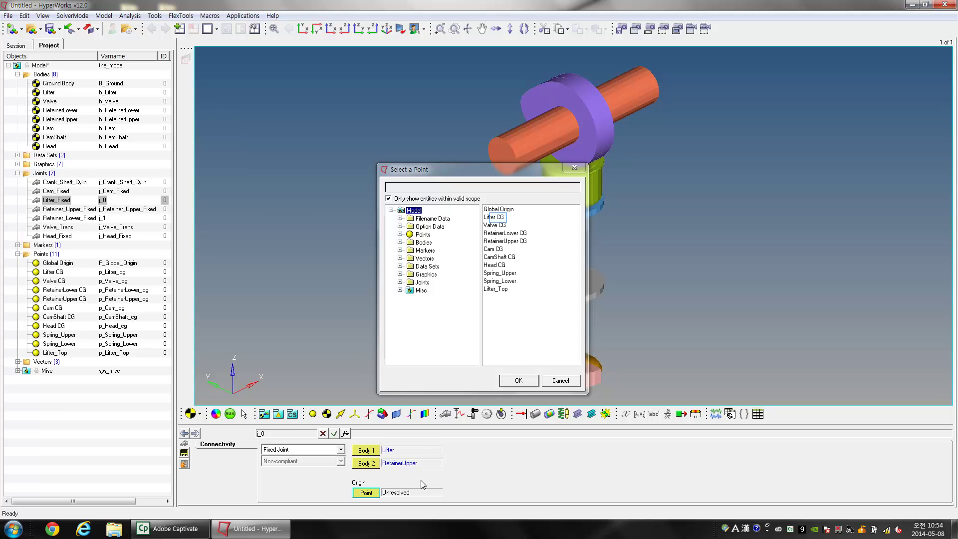
pyautogui.click(499, 219)
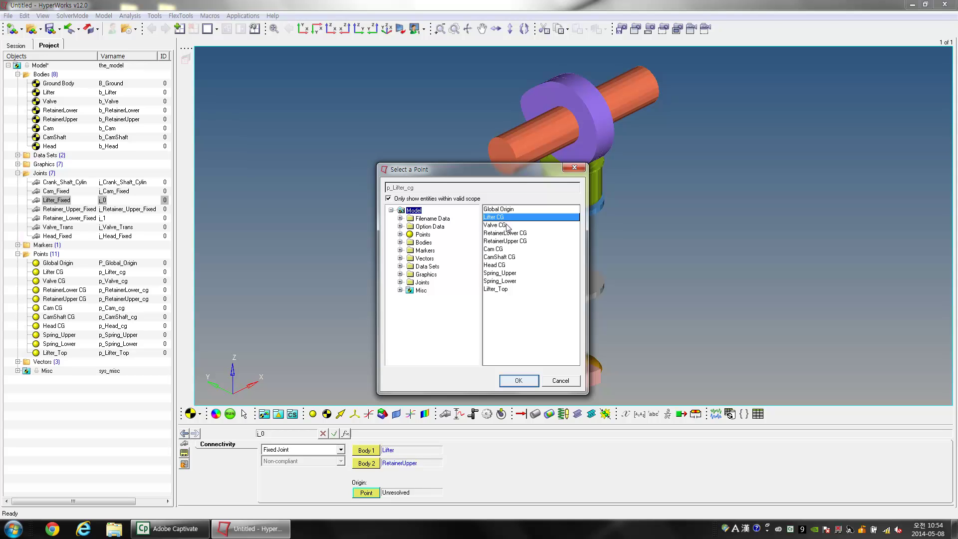
pyautogui.click(519, 381)
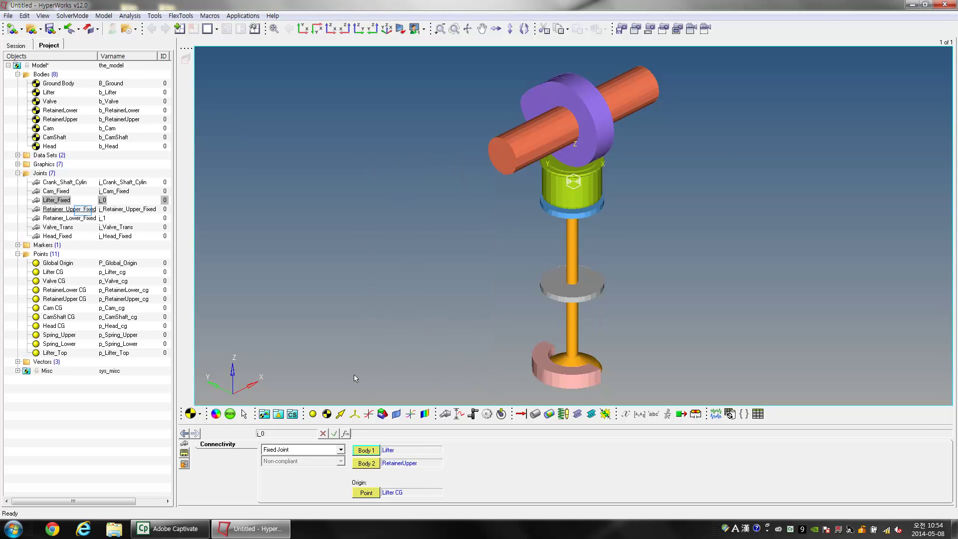
# - Set Retainer_Upper_Fixed's Body 1 to RetainerUpper, Body 2 to Valve, and origin to RetainerUpper CG
pyautogui.click(83, 209)
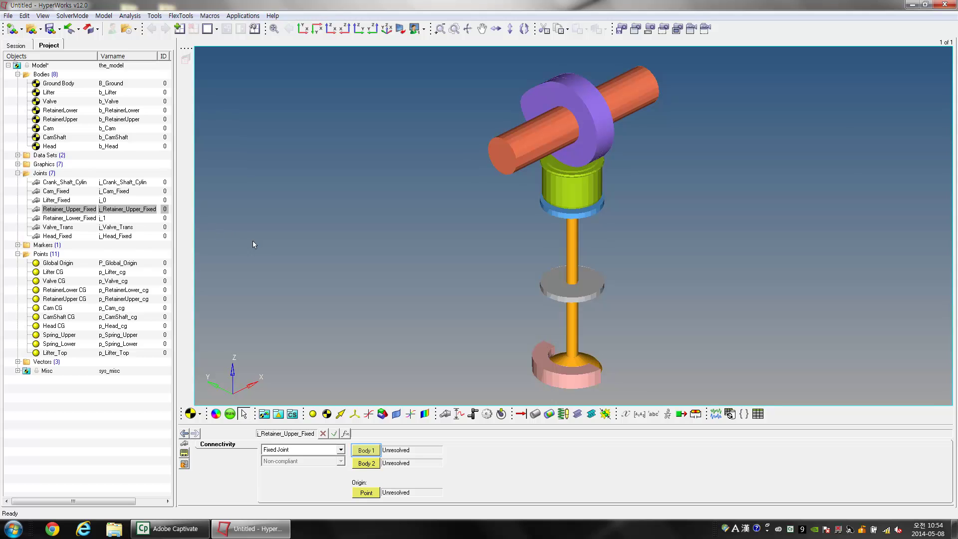
pyautogui.click(366, 451)
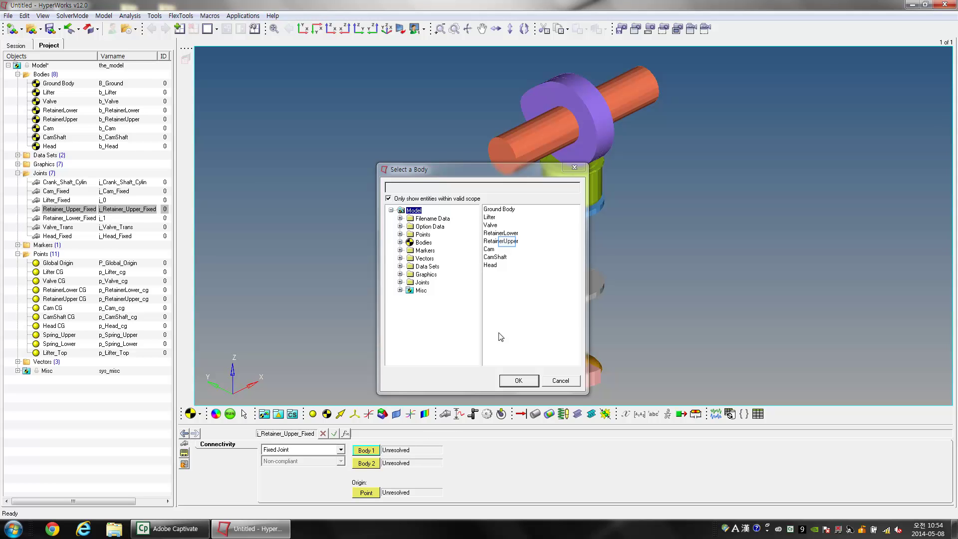
pyautogui.click(508, 244)
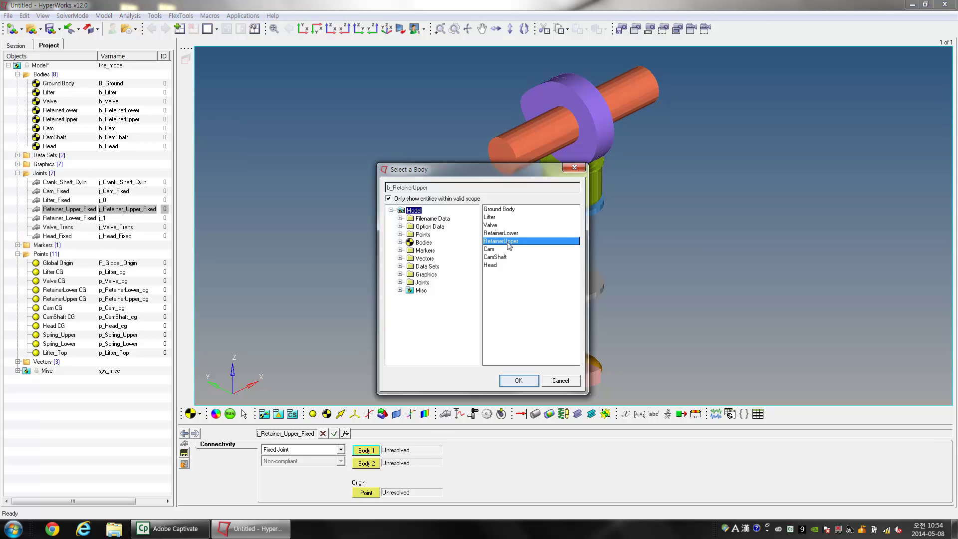
pyautogui.click(519, 380)
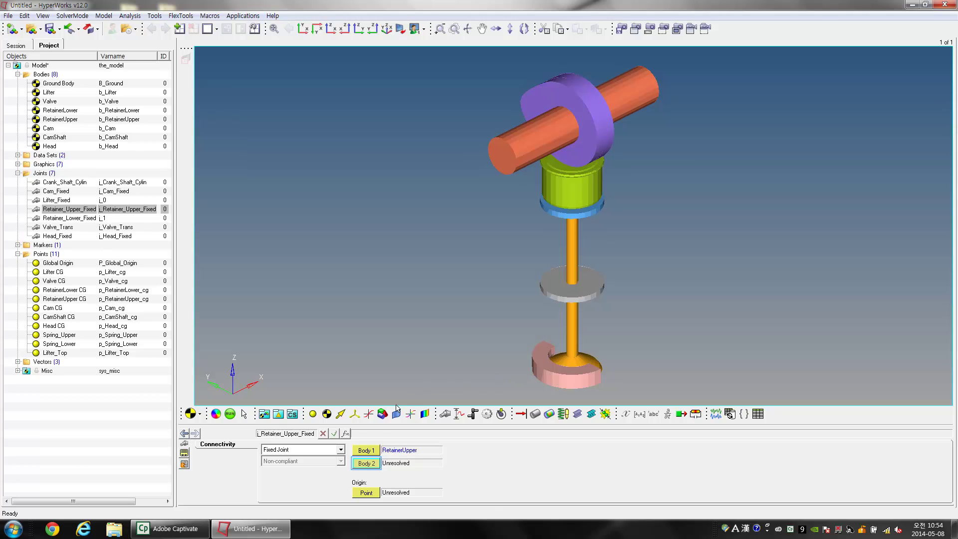
pyautogui.click(367, 464)
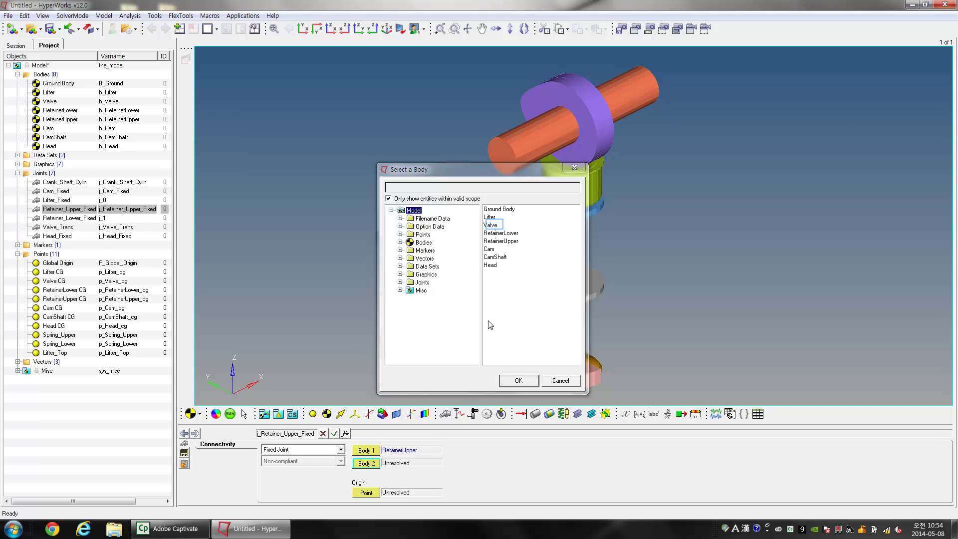
pyautogui.click(497, 226)
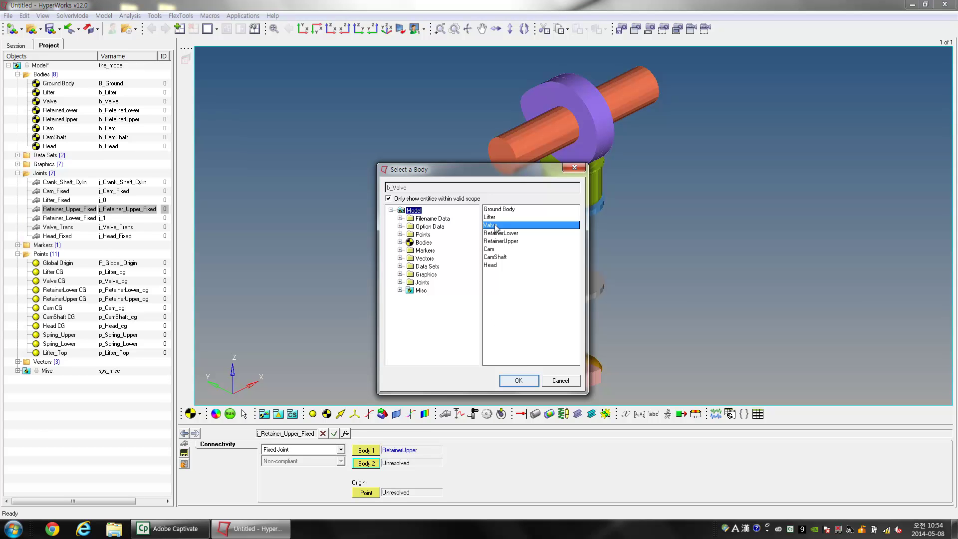
pyautogui.click(519, 380)
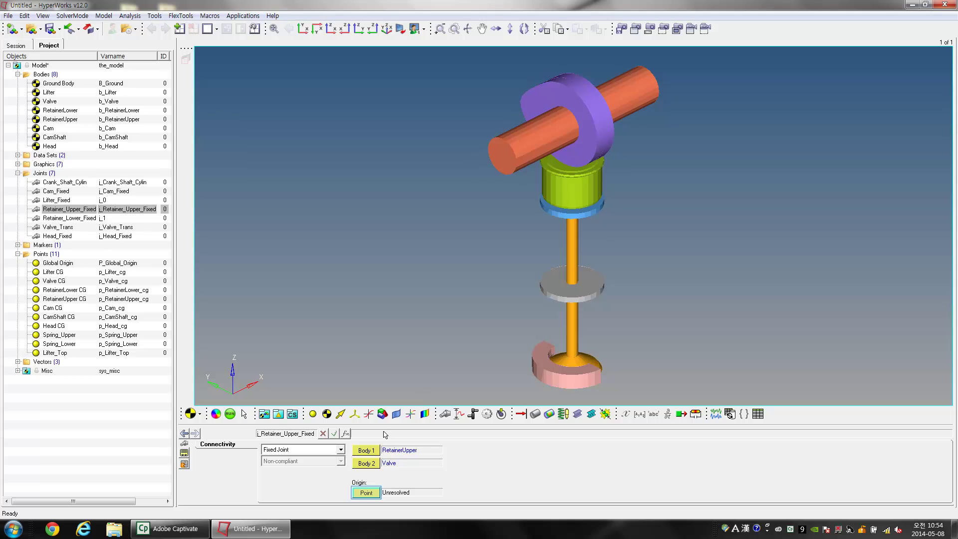
pyautogui.click(367, 493)
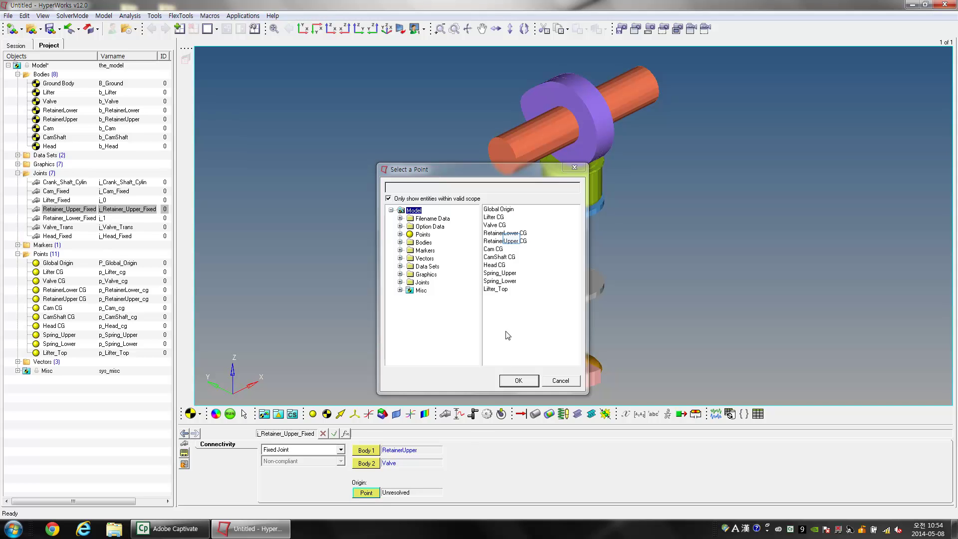
pyautogui.click(513, 242)
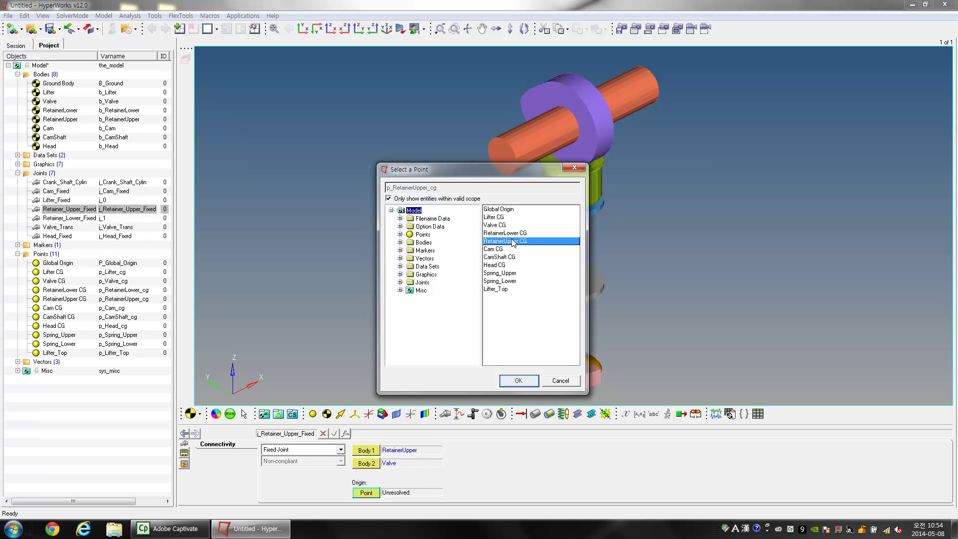
pyautogui.click(519, 383)
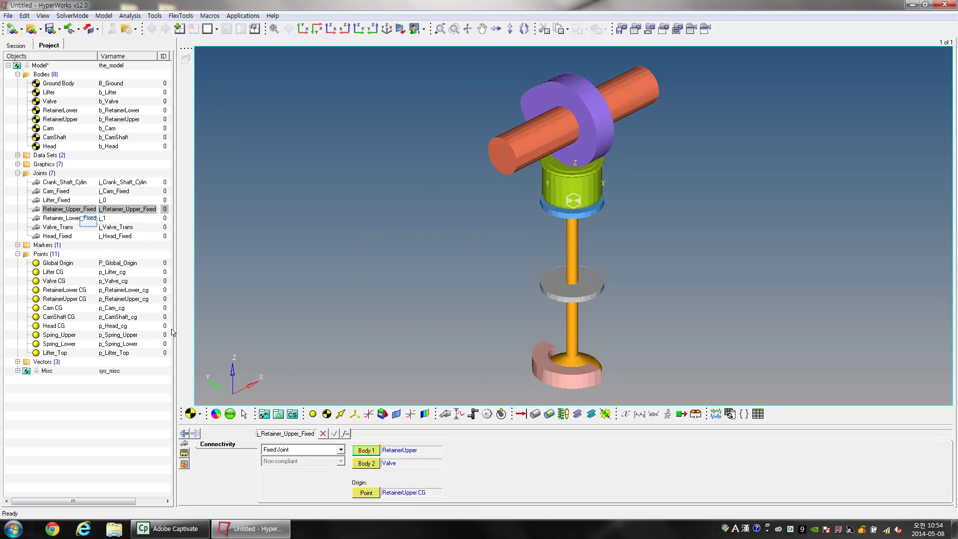
pyautogui.click(85, 218)
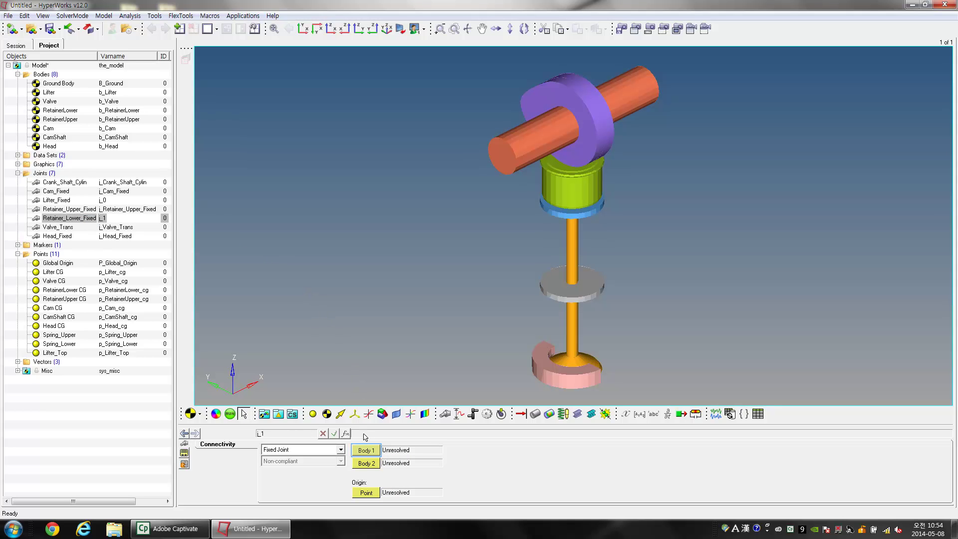
# - Set Retainer_Lower_Fixed's Body 1 to RetainerLower, Body 2 to Head, and origin to RetainerLower CG
pyautogui.click(365, 452)
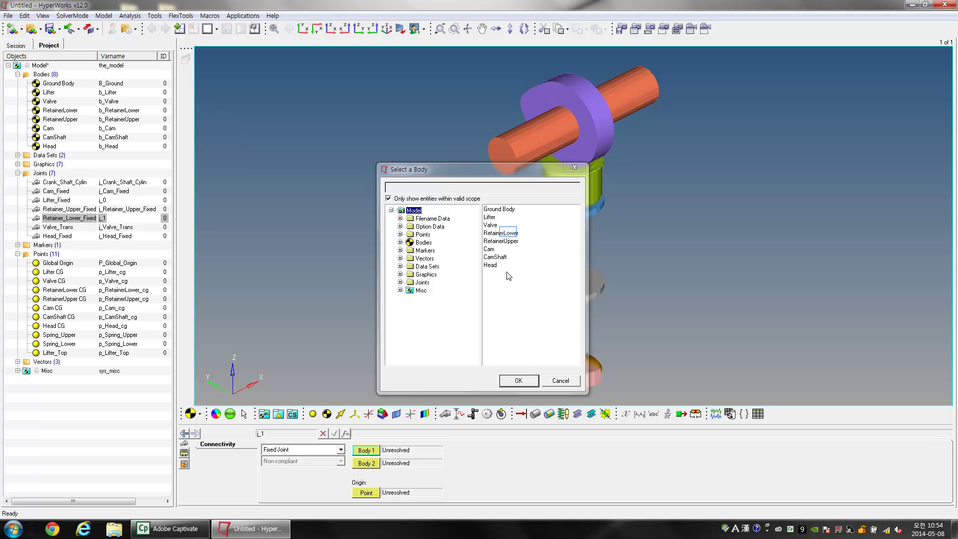
pyautogui.click(509, 233)
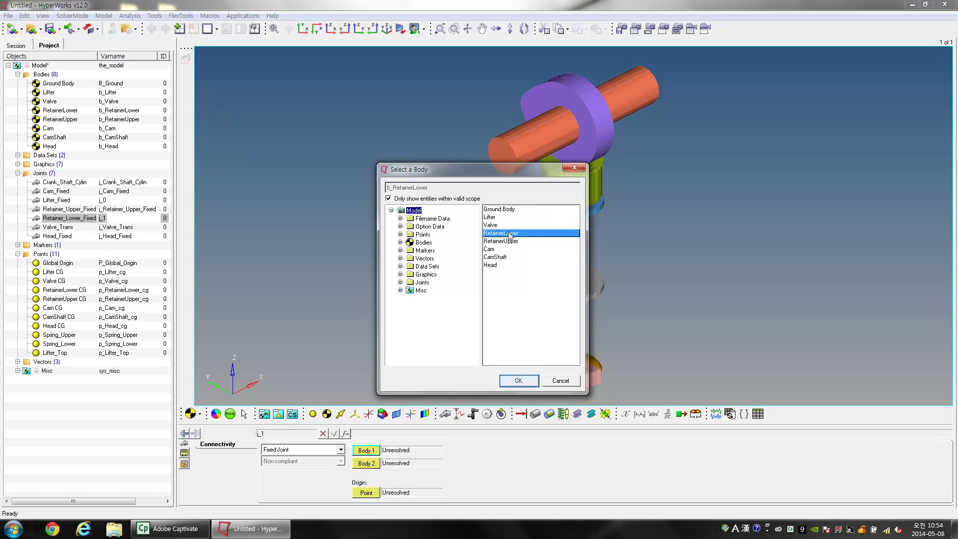
pyautogui.click(517, 380)
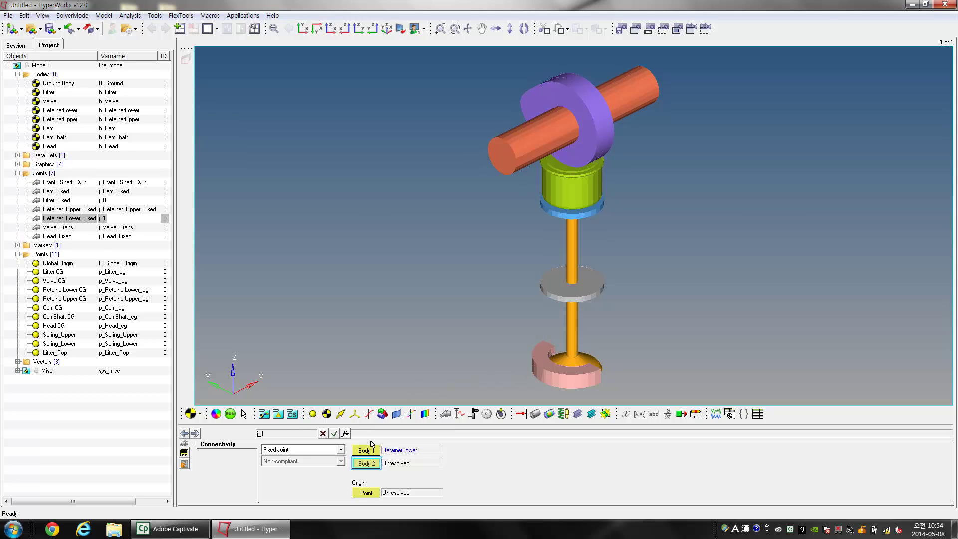
pyautogui.click(369, 464)
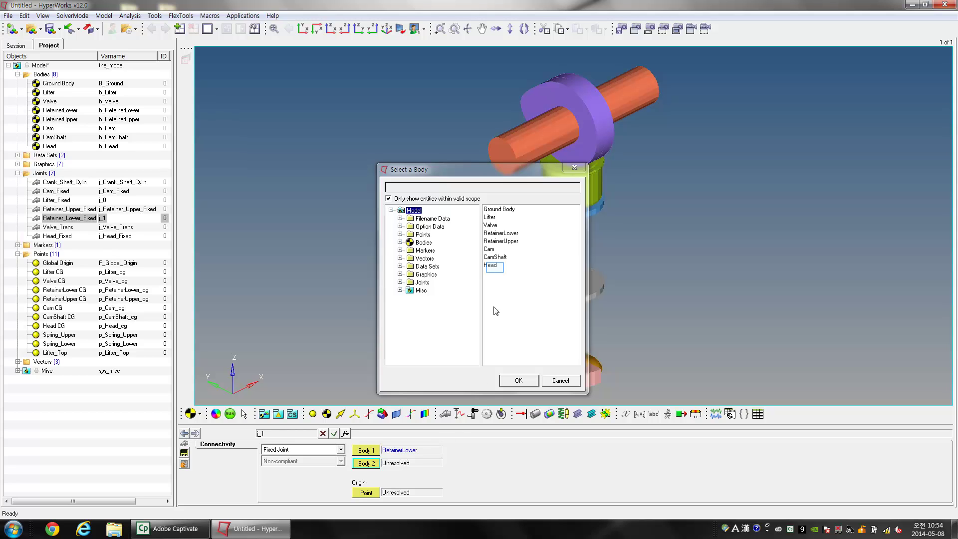
pyautogui.click(496, 268)
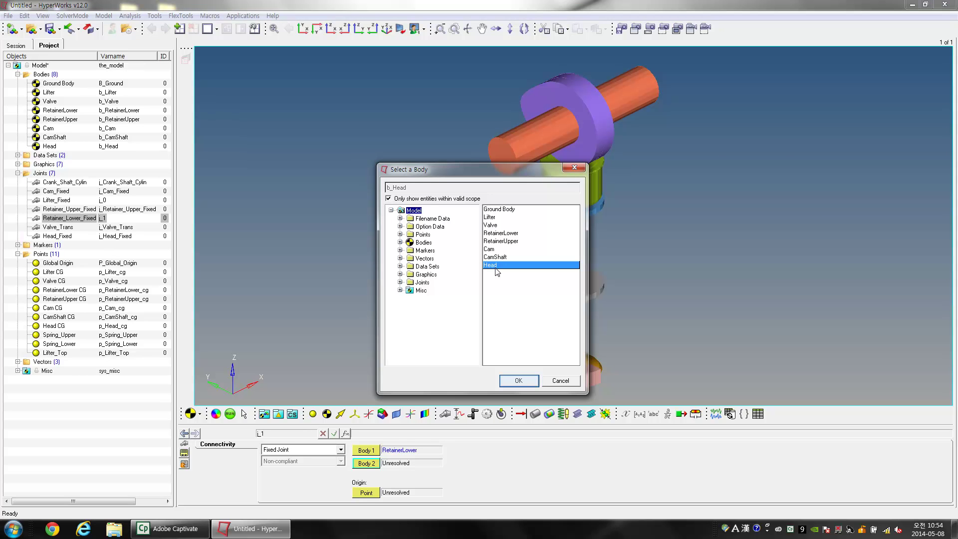
pyautogui.click(523, 383)
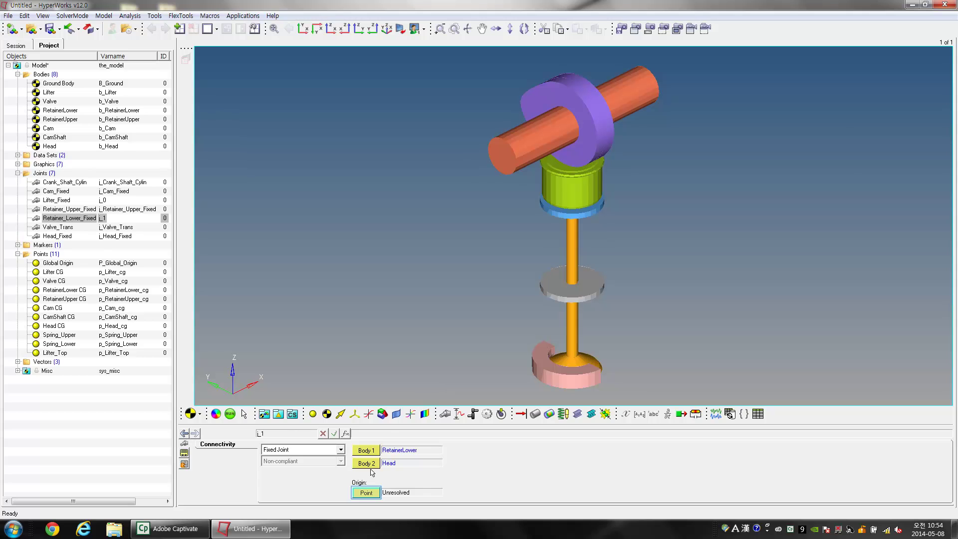
pyautogui.click(367, 493)
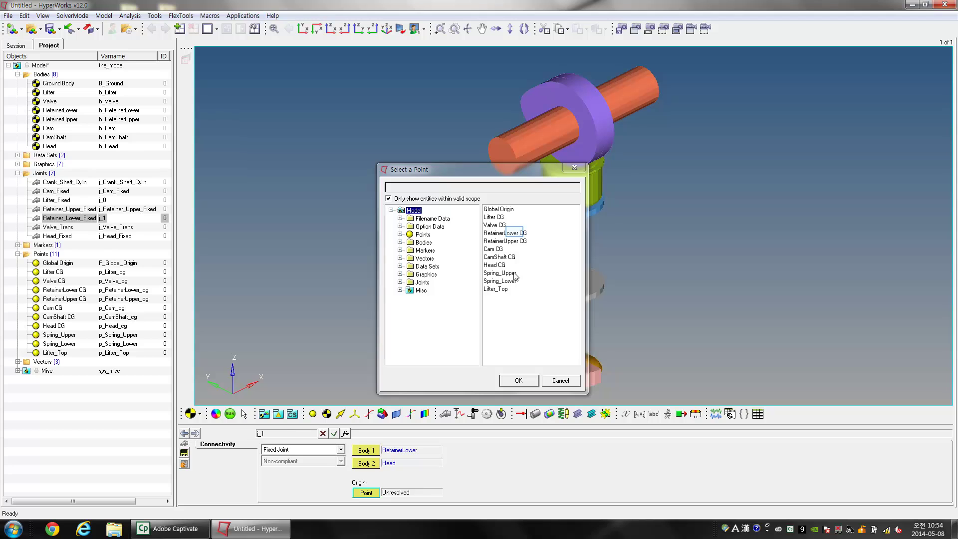
pyautogui.click(516, 235)
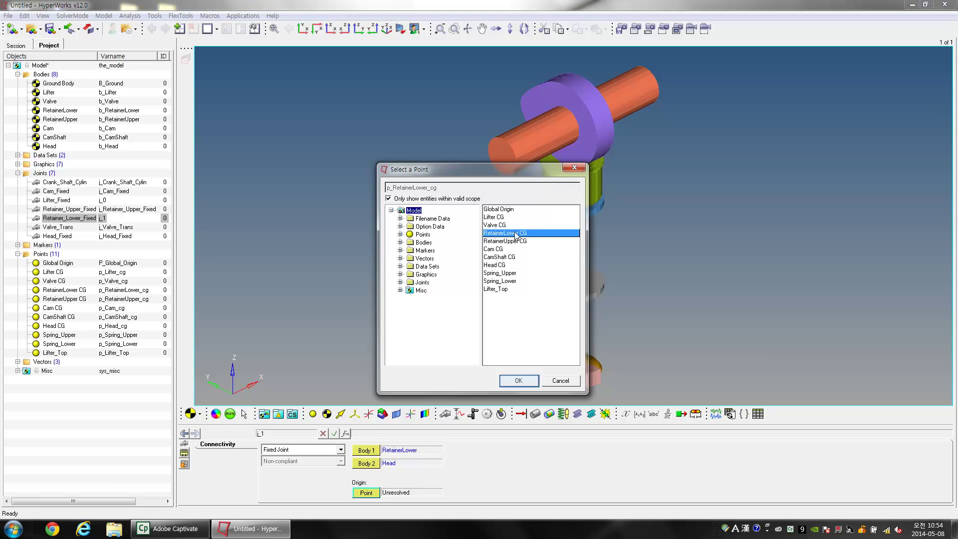
pyautogui.click(517, 381)
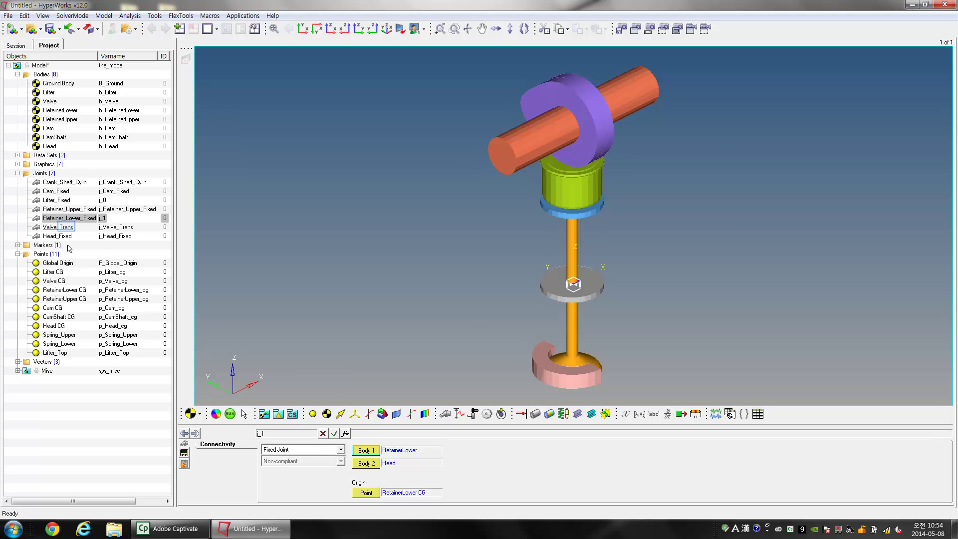
pyautogui.click(66, 228)
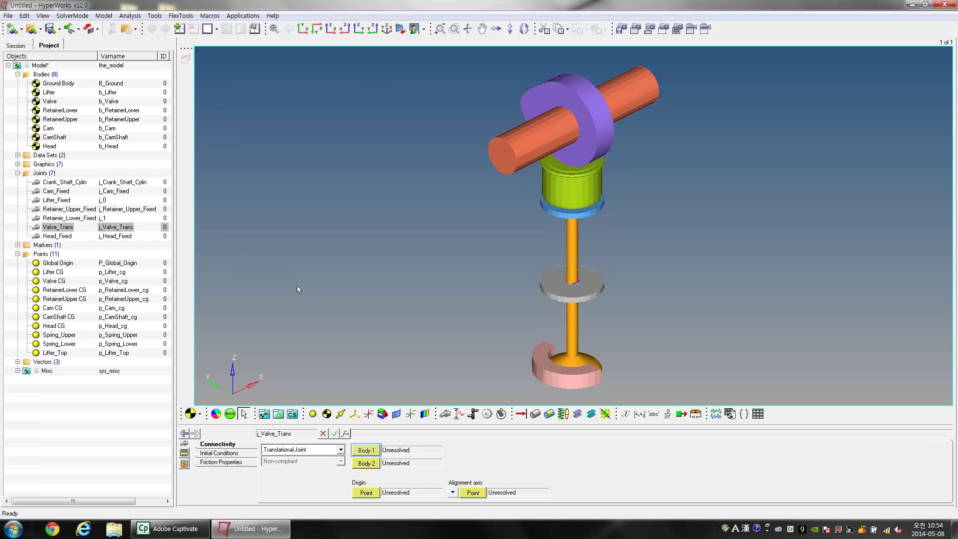
# - Set Valve_Trans's Body 1 to Valve and Body 2 to Head
pyautogui.click(367, 451)
pyautogui.doubleClick(368, 451)
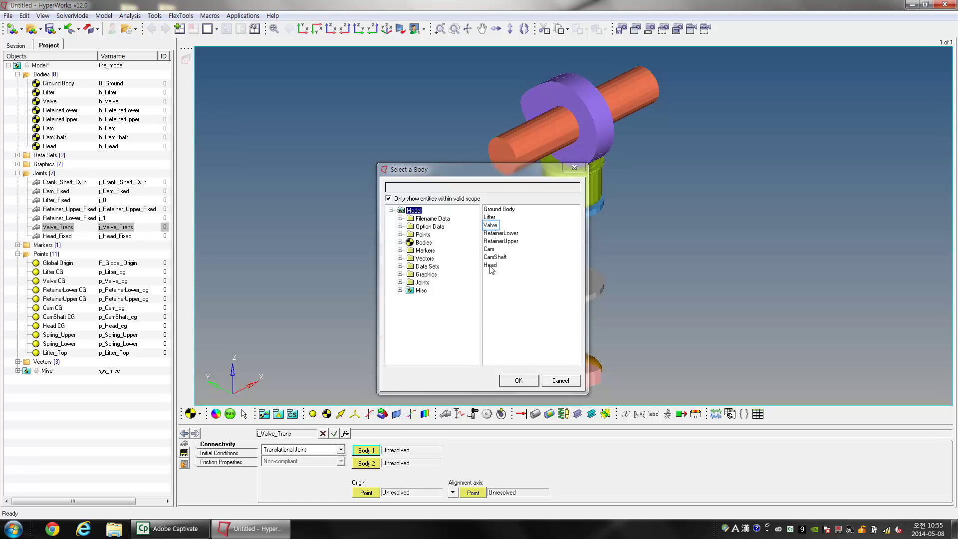
pyautogui.click(491, 227)
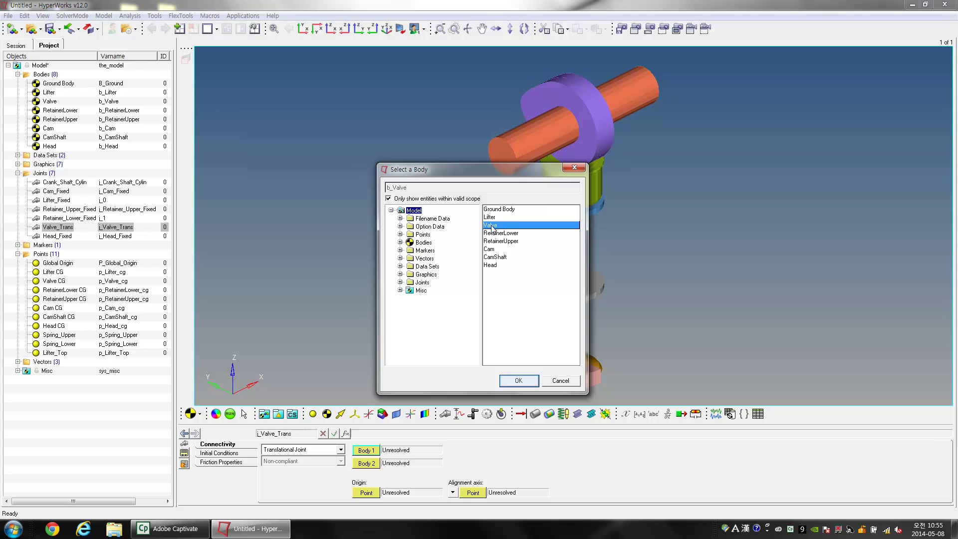
pyautogui.click(512, 382)
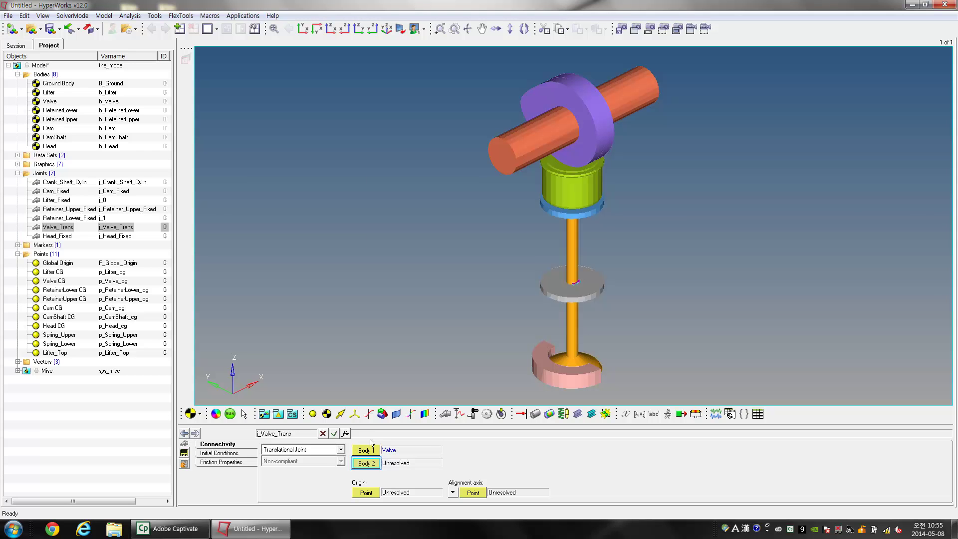
pyautogui.click(367, 463)
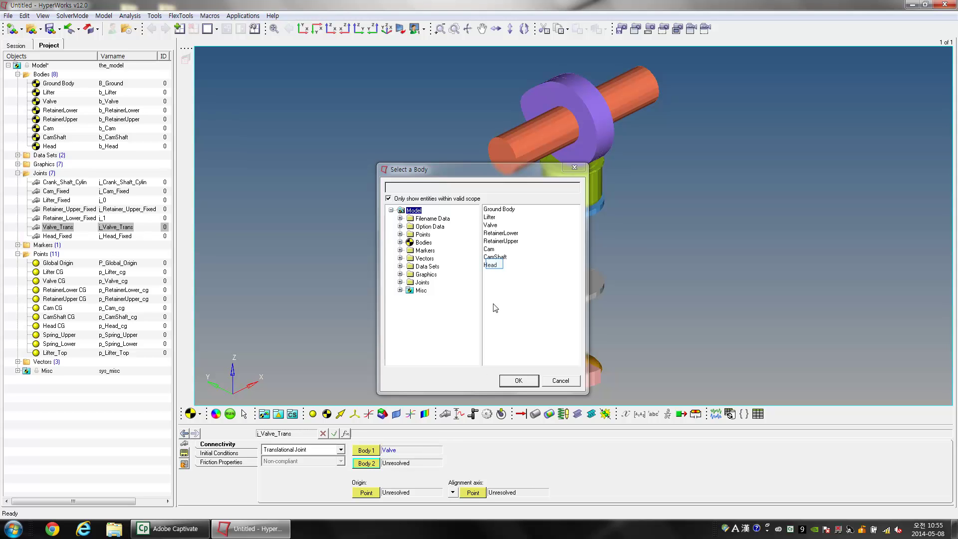
pyautogui.click(496, 266)
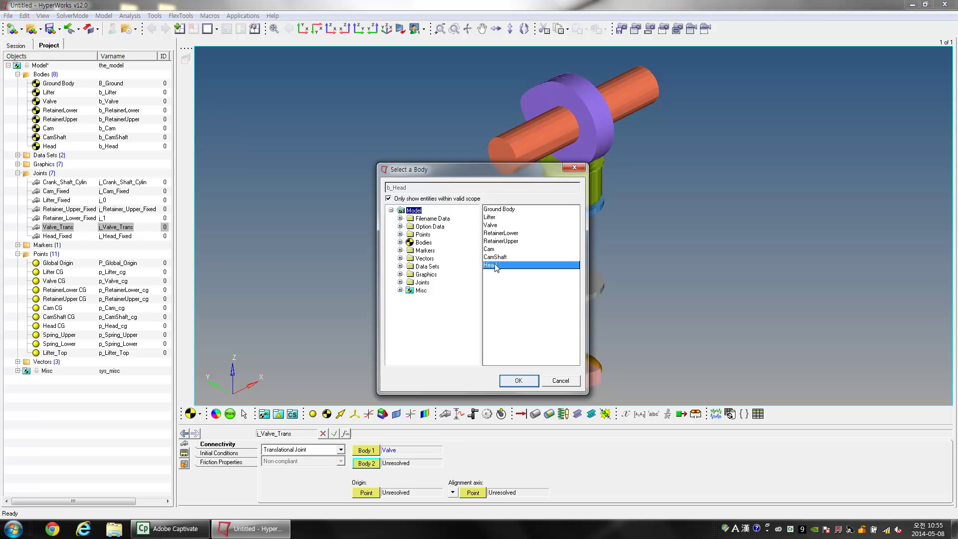
pyautogui.click(516, 381)
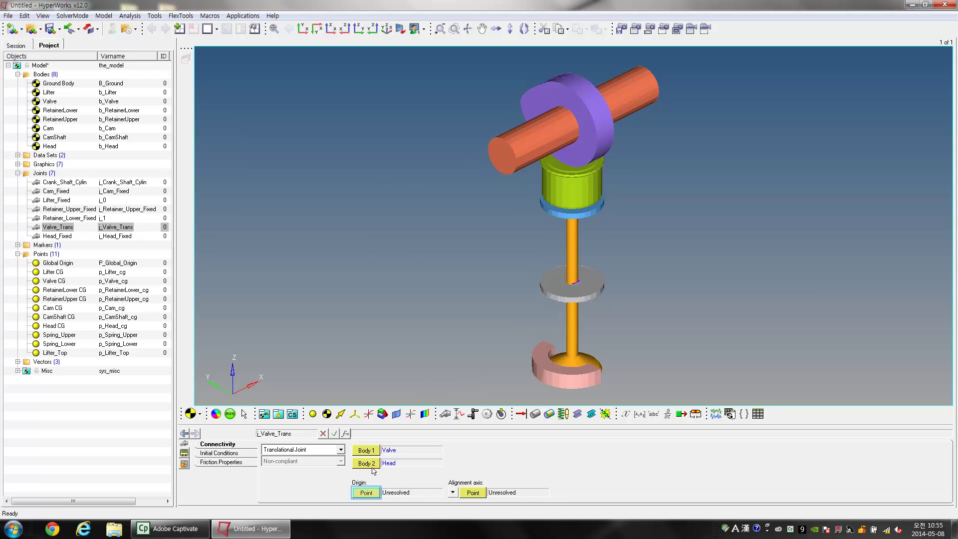
# - Give Valve_Trans origin Valve CG and a Global Z vector alignment axis
pyautogui.click(366, 493)
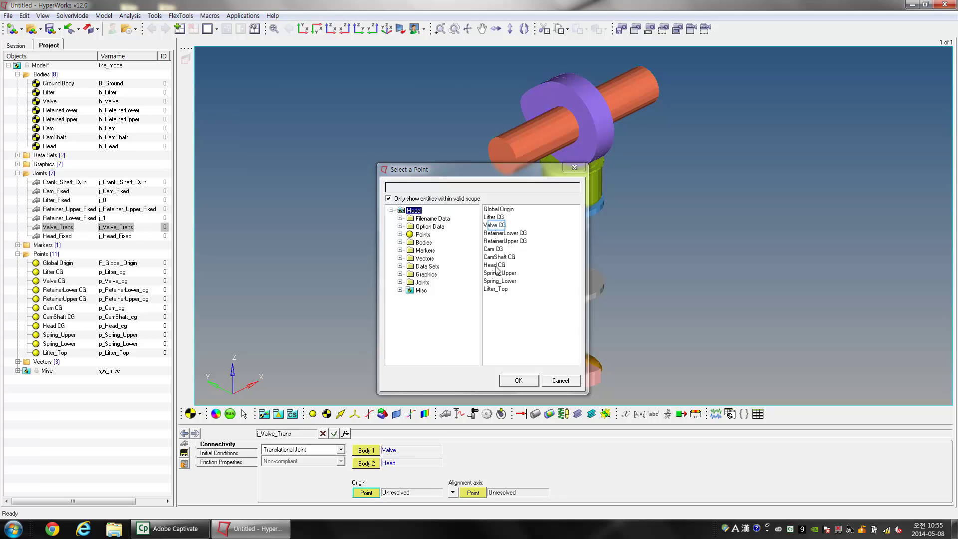
pyautogui.click(497, 227)
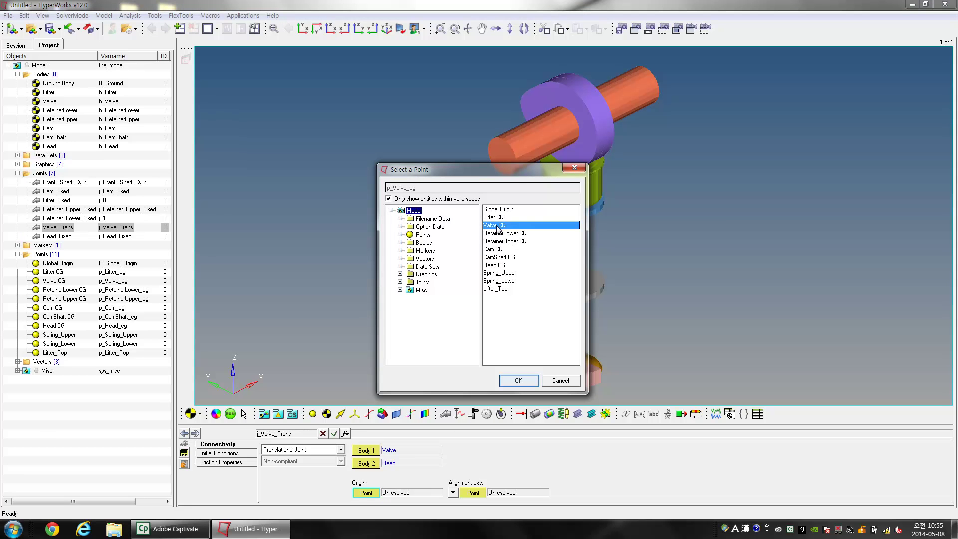
pyautogui.click(524, 384)
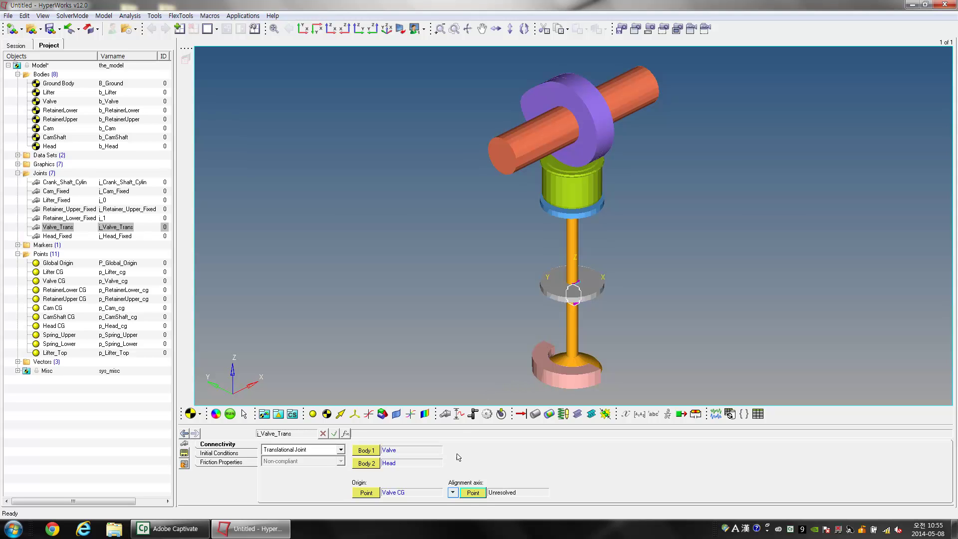
pyautogui.click(453, 493)
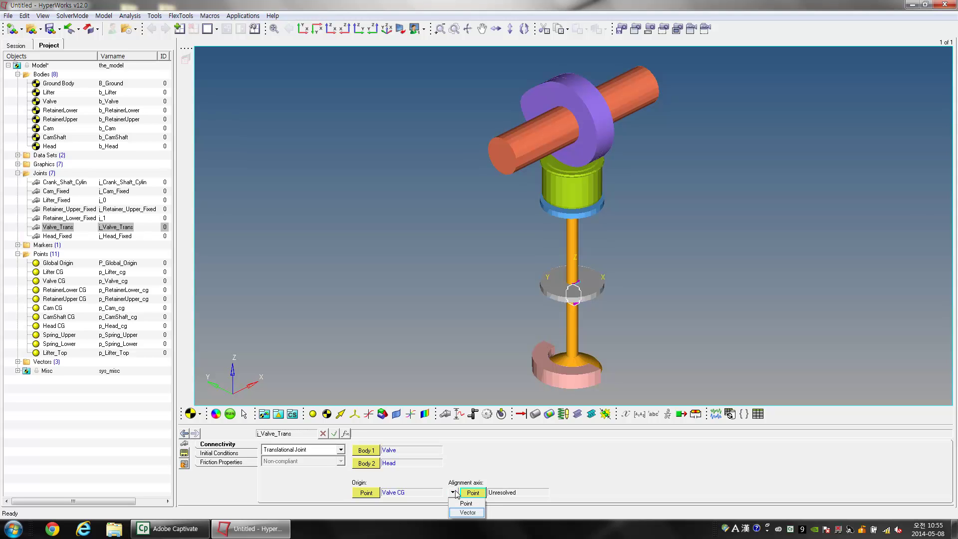
pyautogui.click(466, 513)
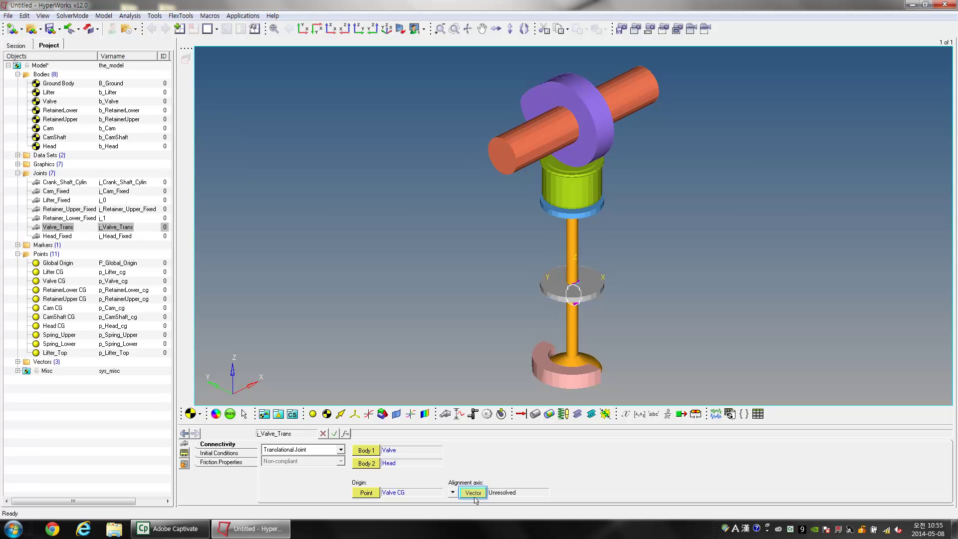
pyautogui.click(474, 493)
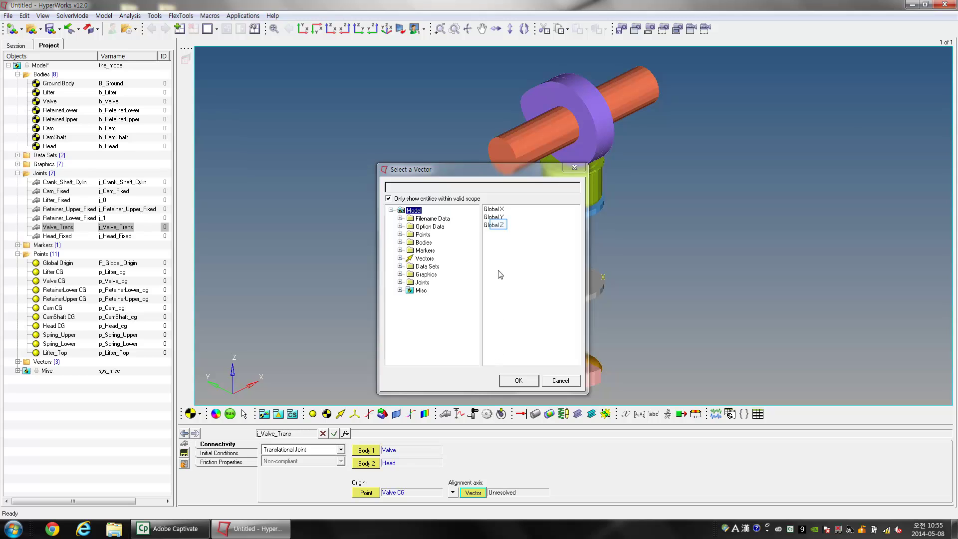
pyautogui.click(499, 225)
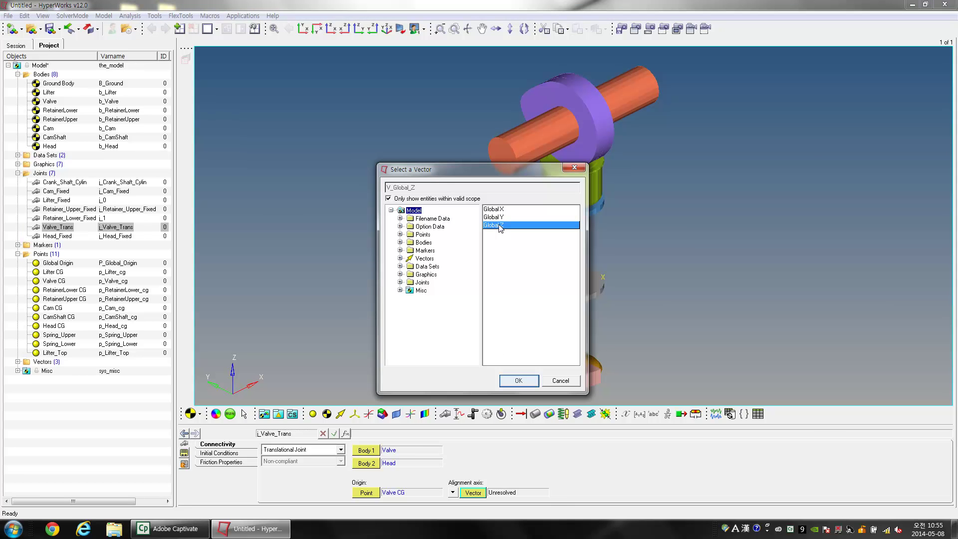
pyautogui.click(515, 382)
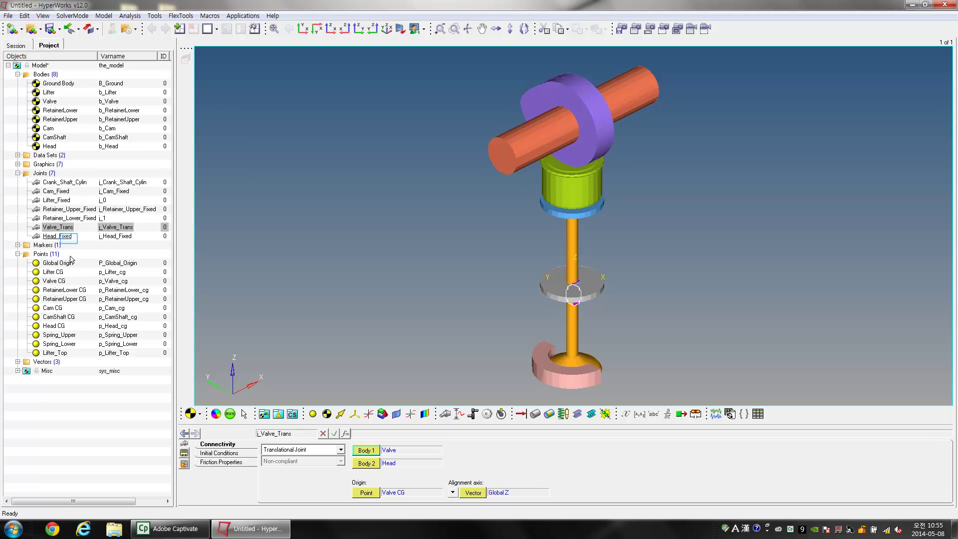
pyautogui.click(69, 238)
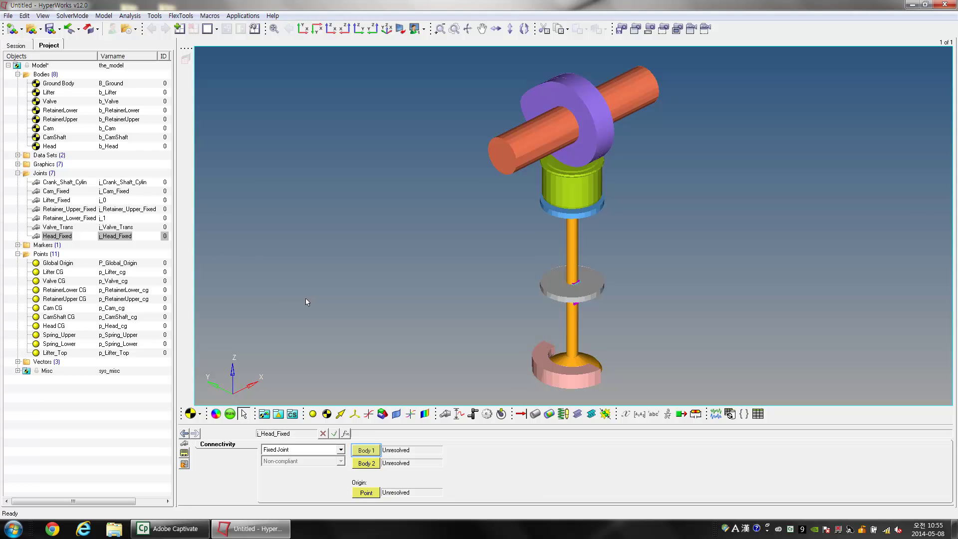
# - Set Head_Fixed's Body 1 to Head, Body 2 to Ground Body, and origin to Head CG
pyautogui.click(372, 452)
pyautogui.doubleClick(372, 452)
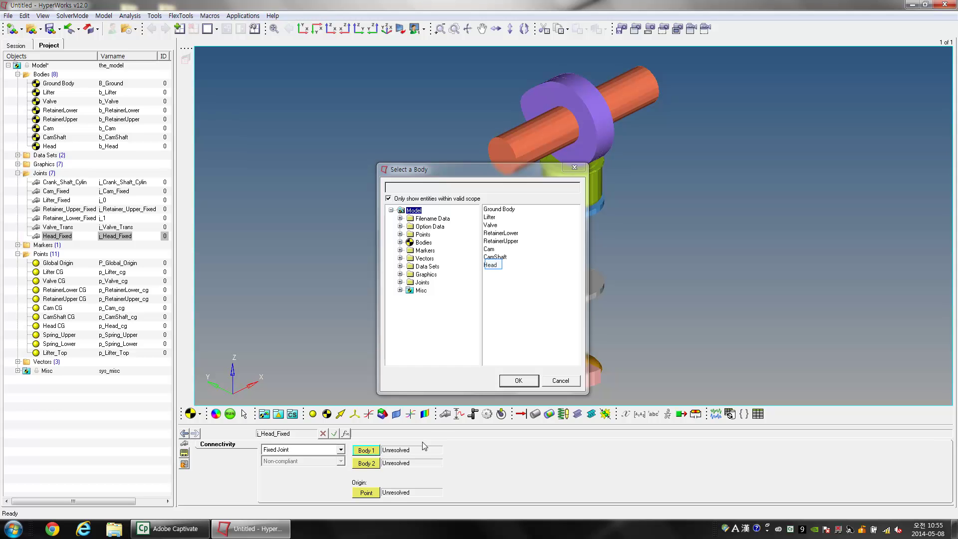
pyautogui.click(493, 266)
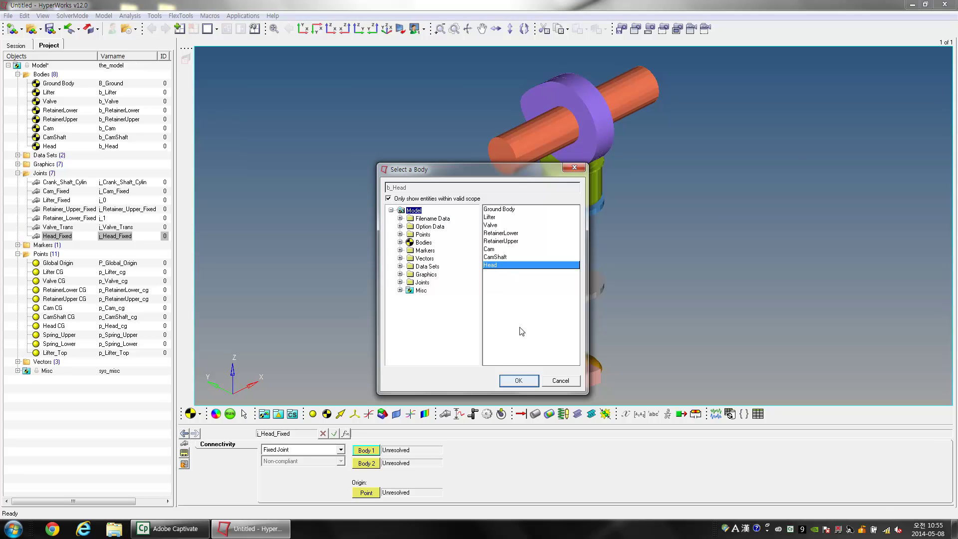
pyautogui.click(522, 384)
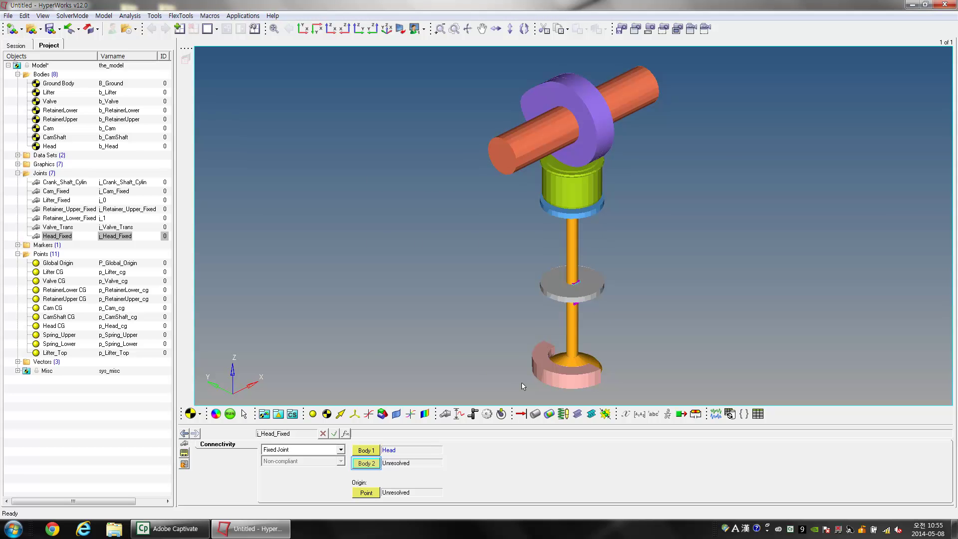
pyautogui.click(374, 466)
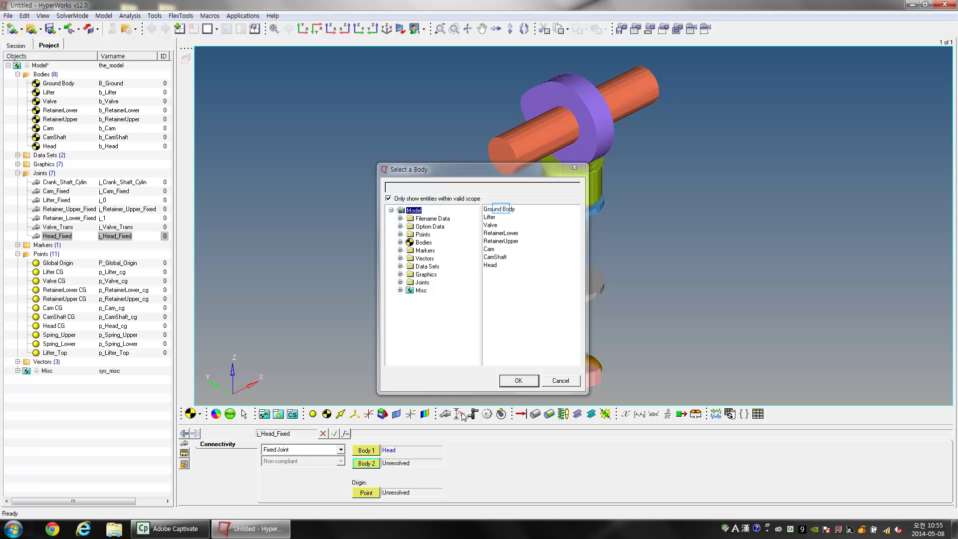
pyautogui.click(501, 210)
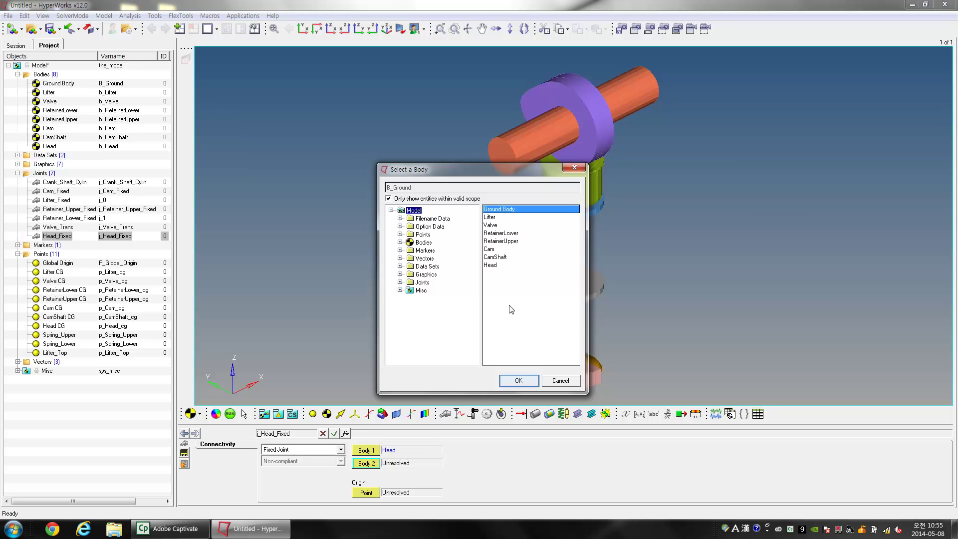
pyautogui.click(512, 383)
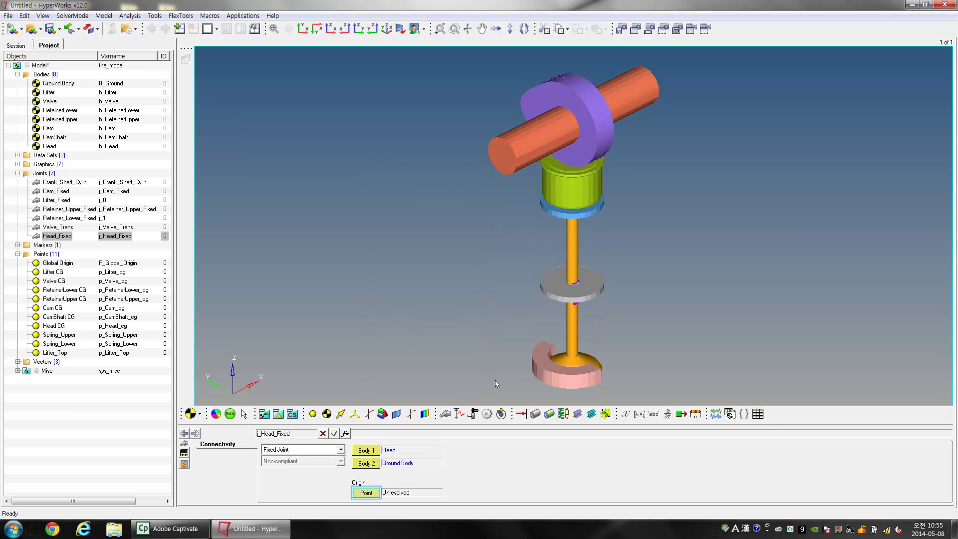
pyautogui.click(369, 493)
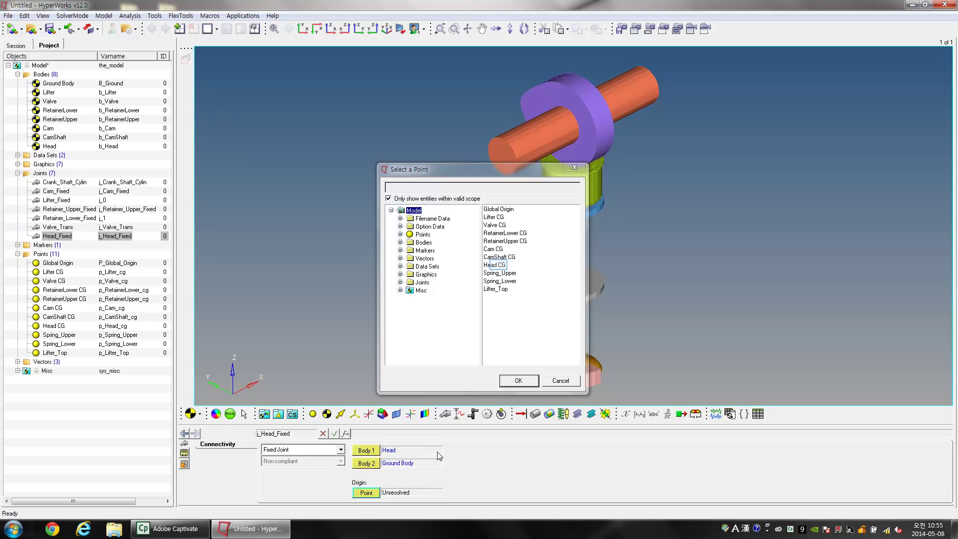
pyautogui.click(500, 266)
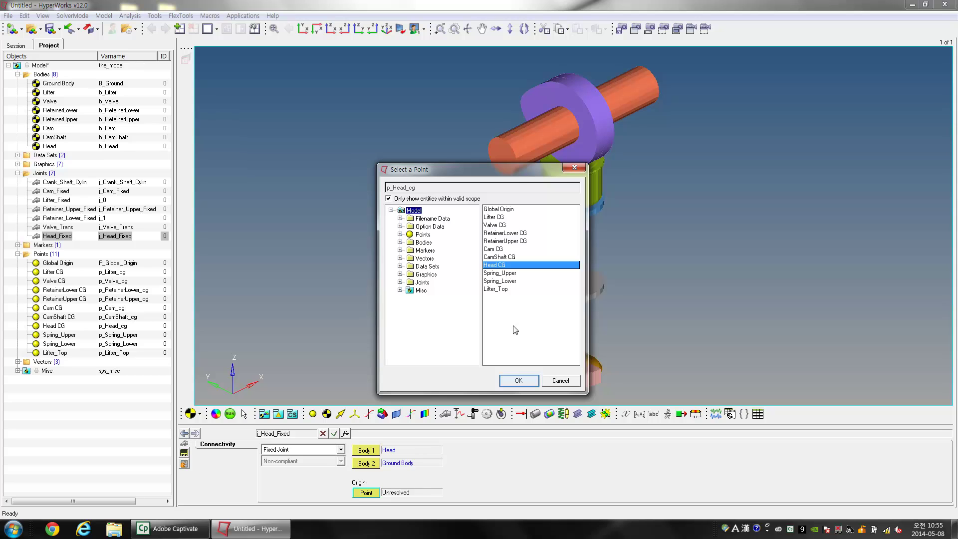
pyautogui.click(515, 382)
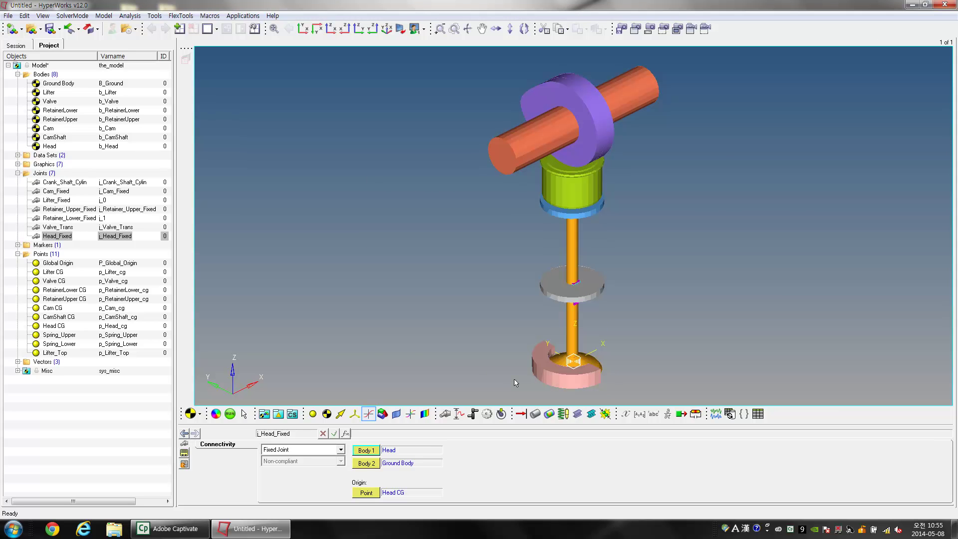
# - Create the curve crv_Cam_Profile labelled Cam_Profile and set its type to 3D Cartesian
pyautogui.rightClick(368, 414)
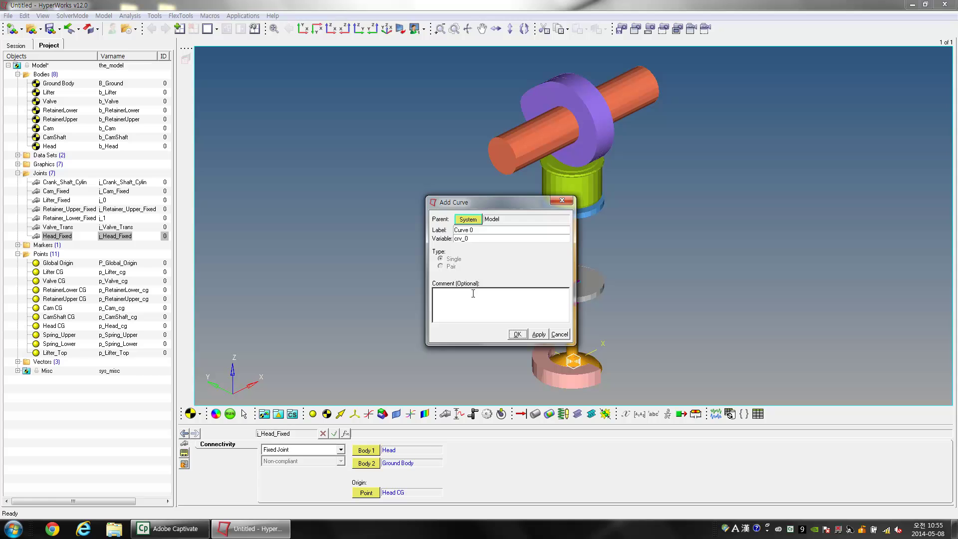
pyautogui.moveTo(477, 231); pyautogui.dragTo(434, 234)
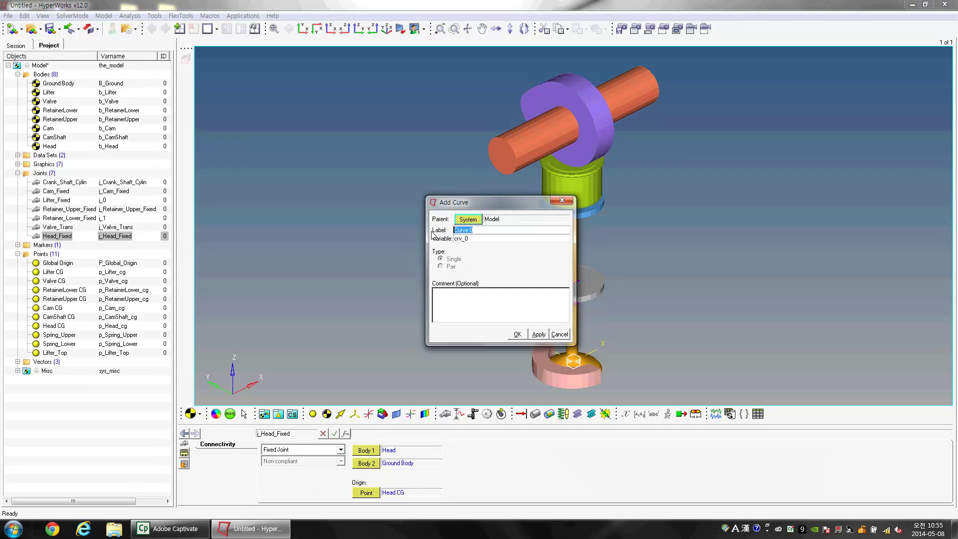
pyautogui.write('Cam_Profile')
pyautogui.press('Tab')
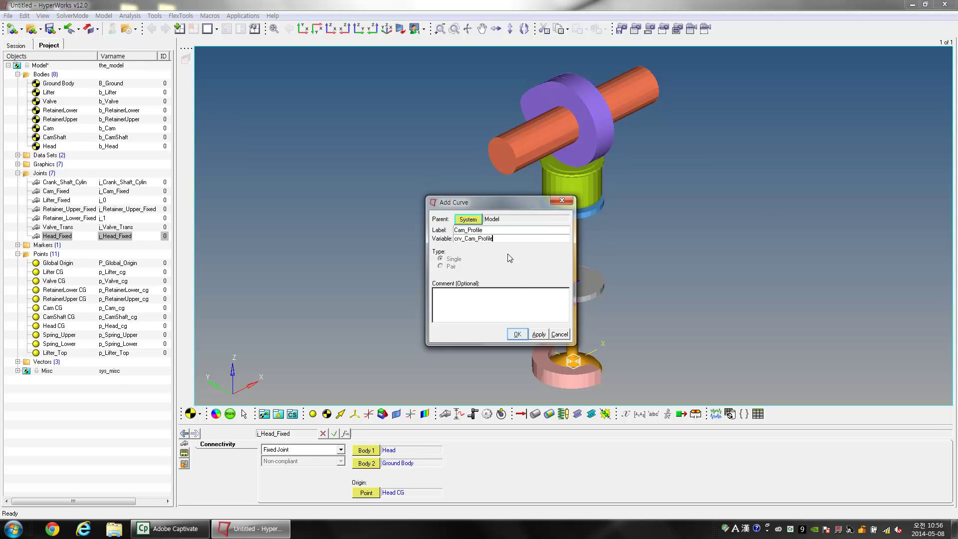
pyautogui.click(517, 334)
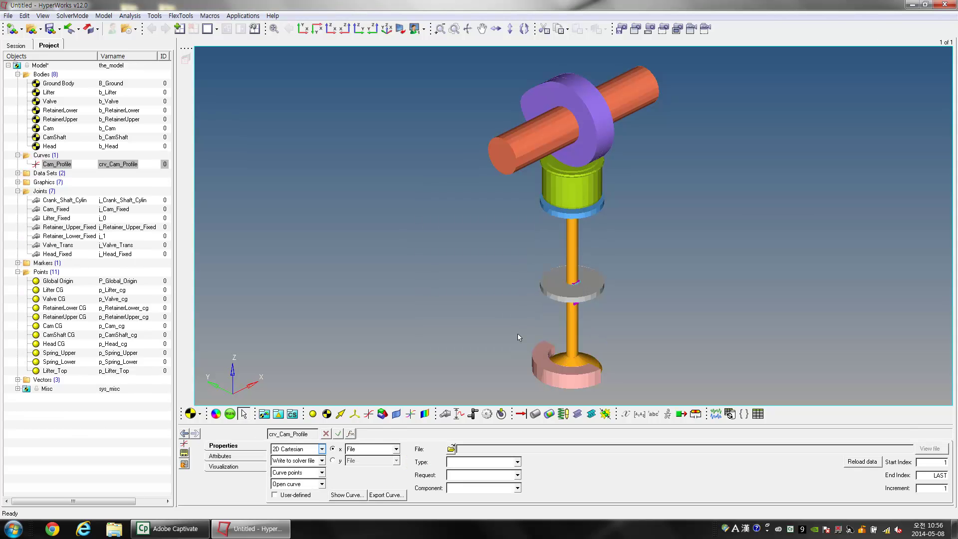
pyautogui.click(323, 450)
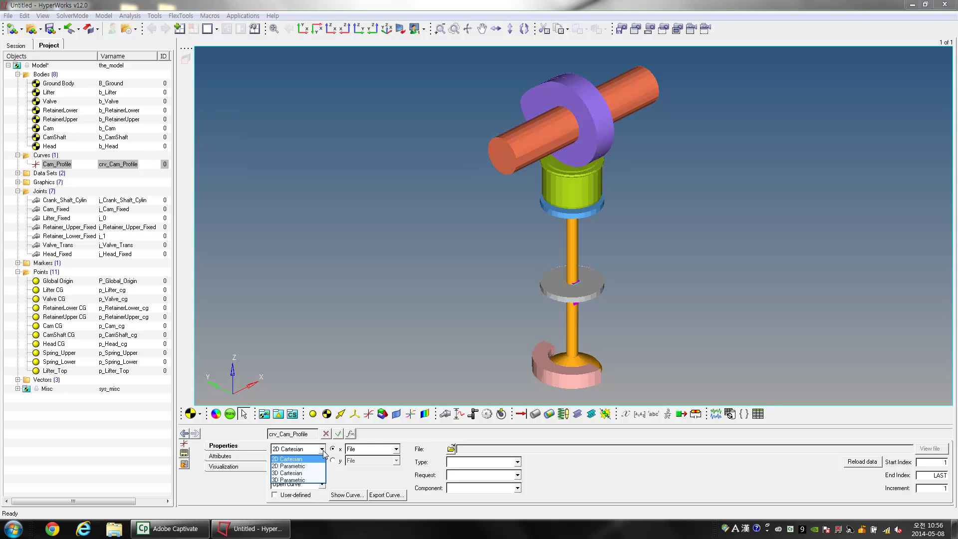
pyautogui.click(283, 473)
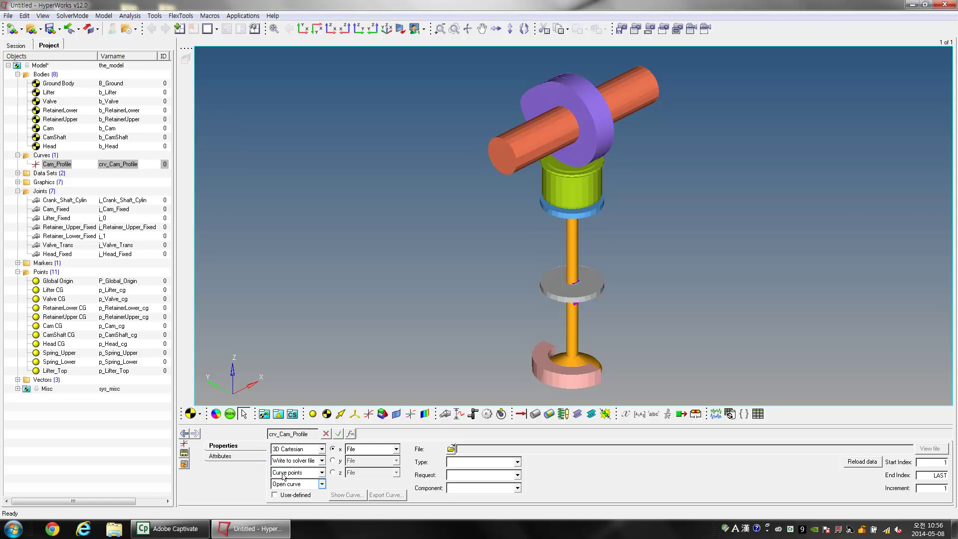